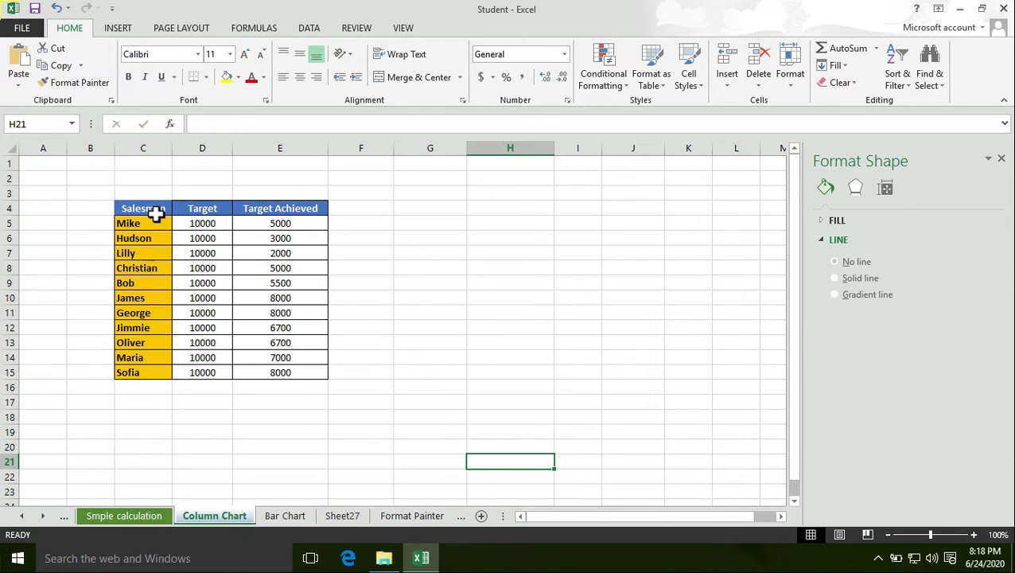
# Step: Review the Salesman, Target and Target Achieved headings and the available column and bar chart types
pyautogui.click(454, 317)
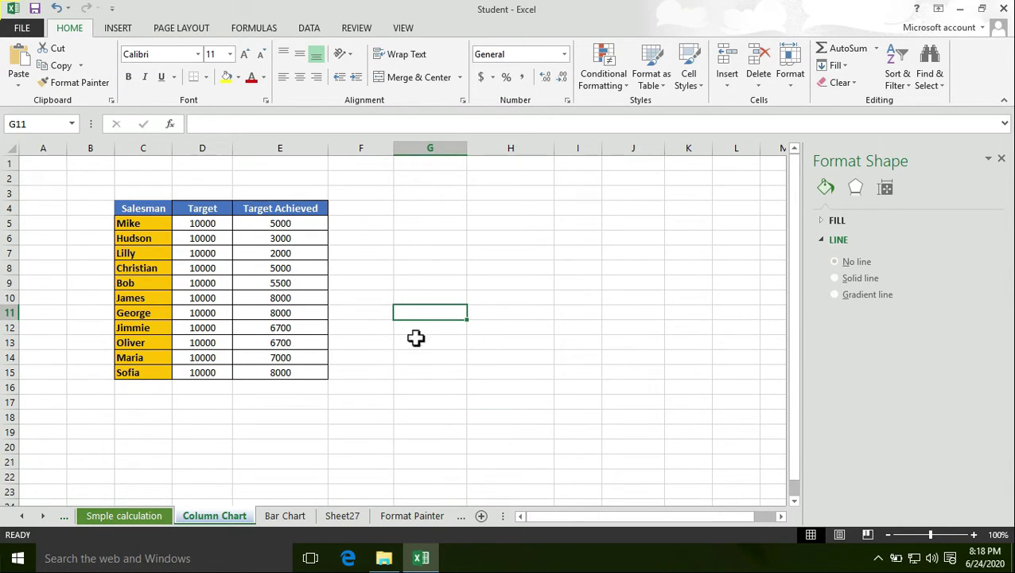
pyautogui.click(148, 209)
pyautogui.click(202, 208)
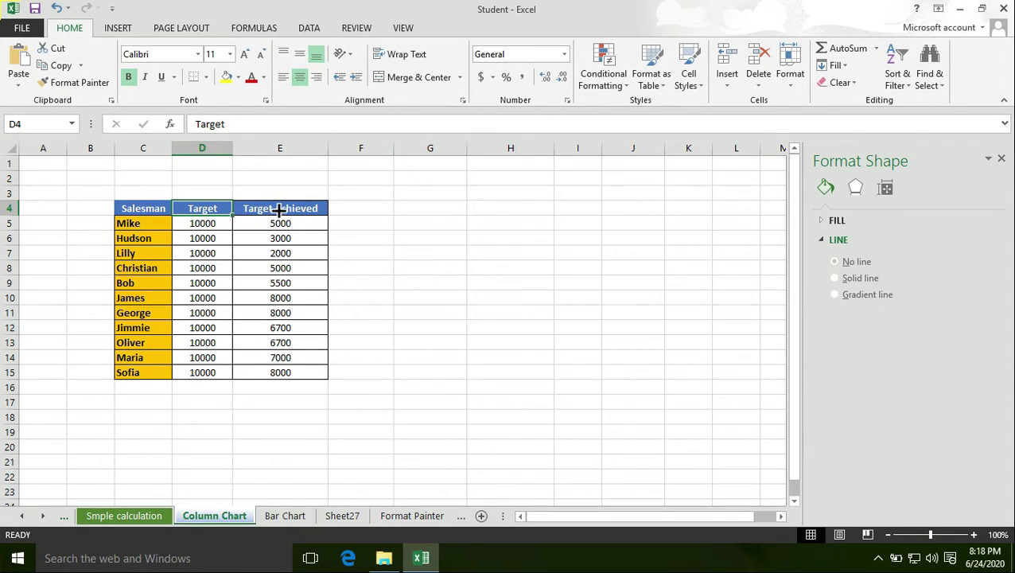
pyautogui.click(280, 208)
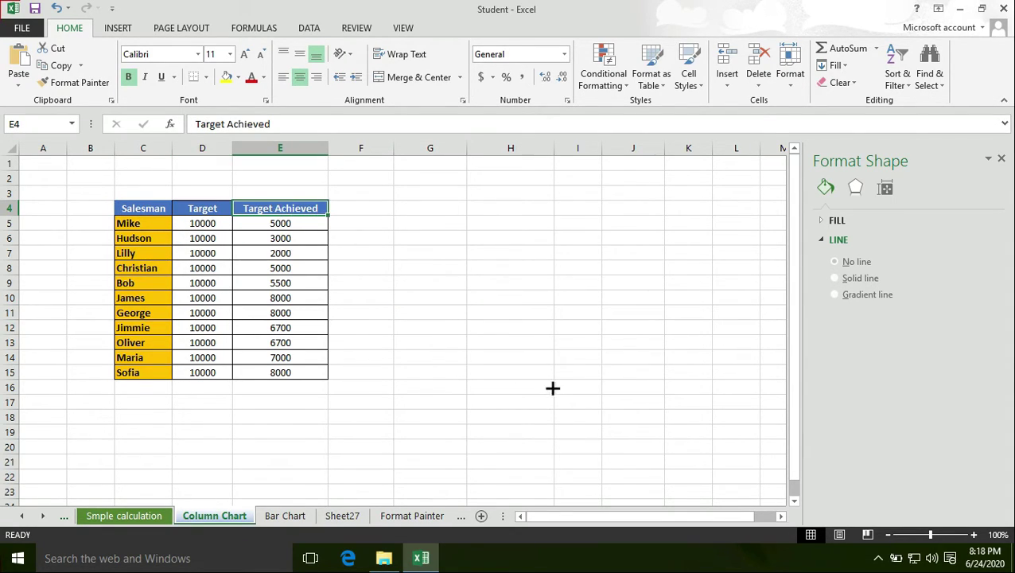
pyautogui.click(426, 271)
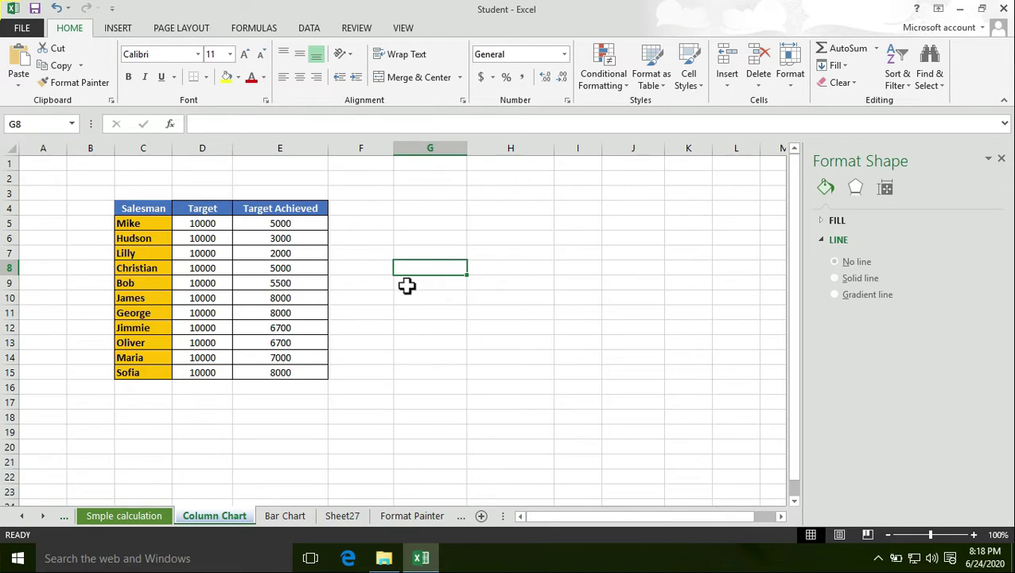
pyautogui.click(118, 29)
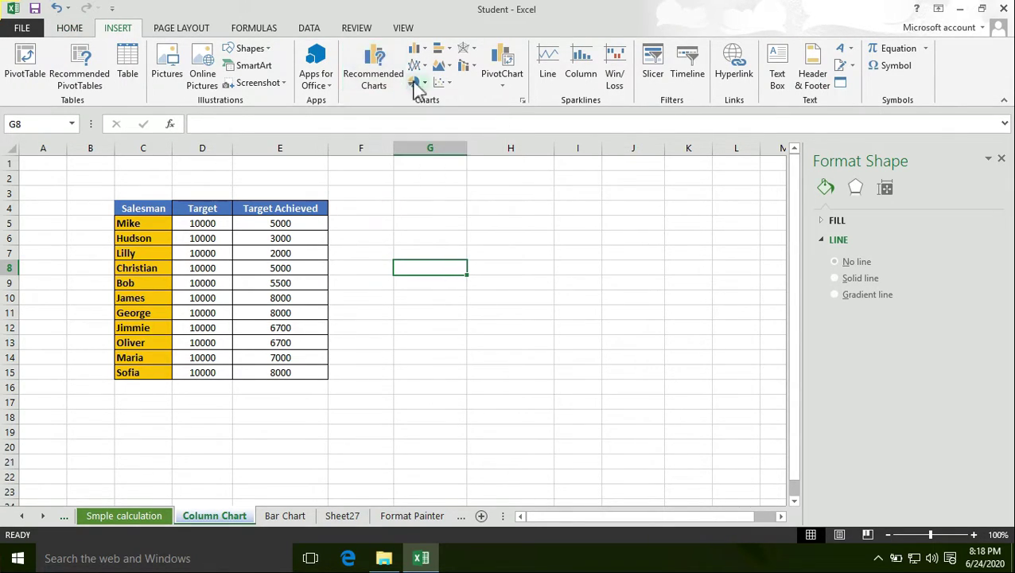
pyautogui.click(420, 51)
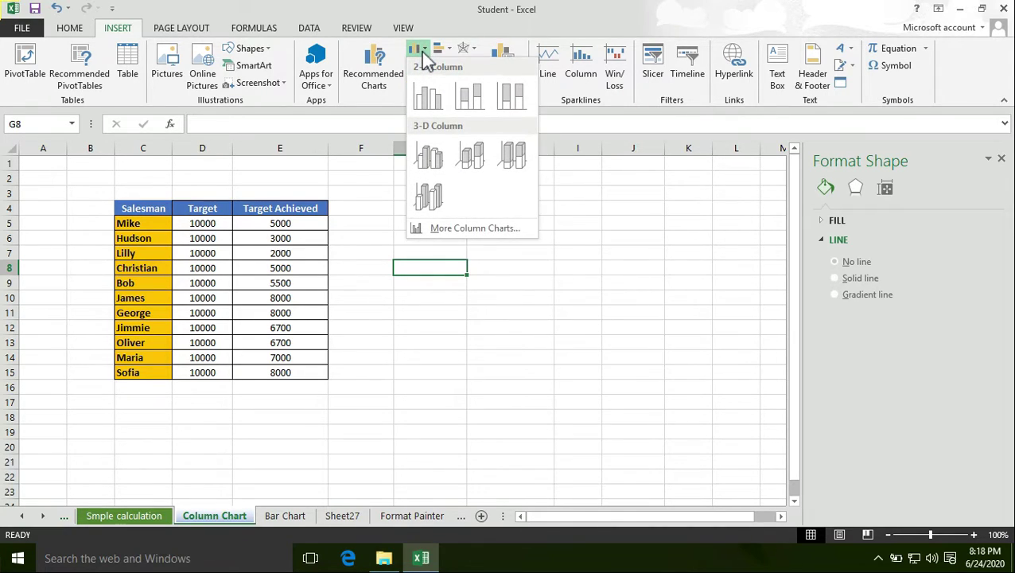
pyautogui.click(422, 53)
pyautogui.click(442, 50)
pyautogui.click(445, 50)
pyautogui.click(487, 324)
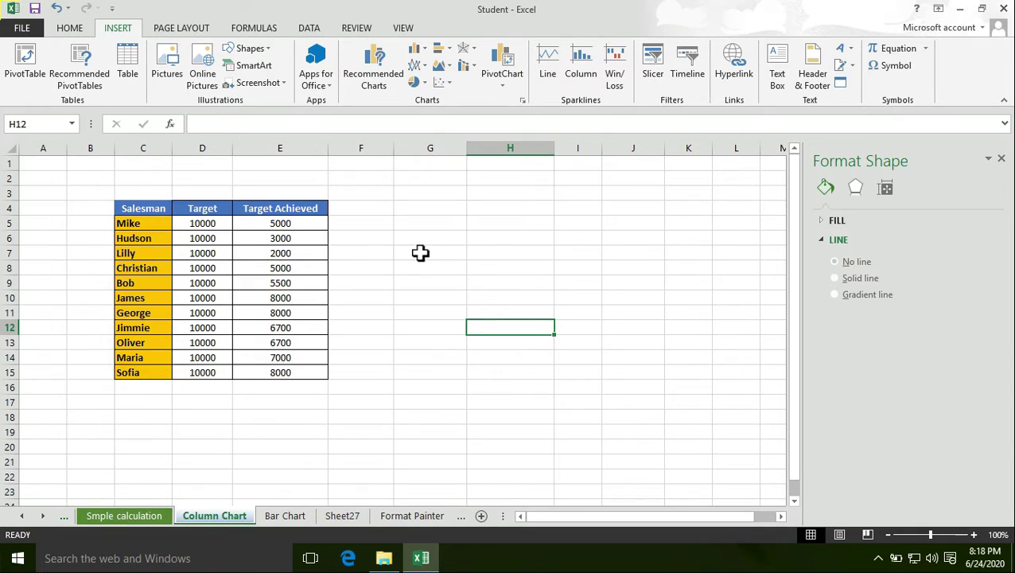
# Step: Insert a 2-D stacked bar chart from the sales table C4:E15 and place it beside the table
pyautogui.moveTo(146, 209); pyautogui.dragTo(280, 373)
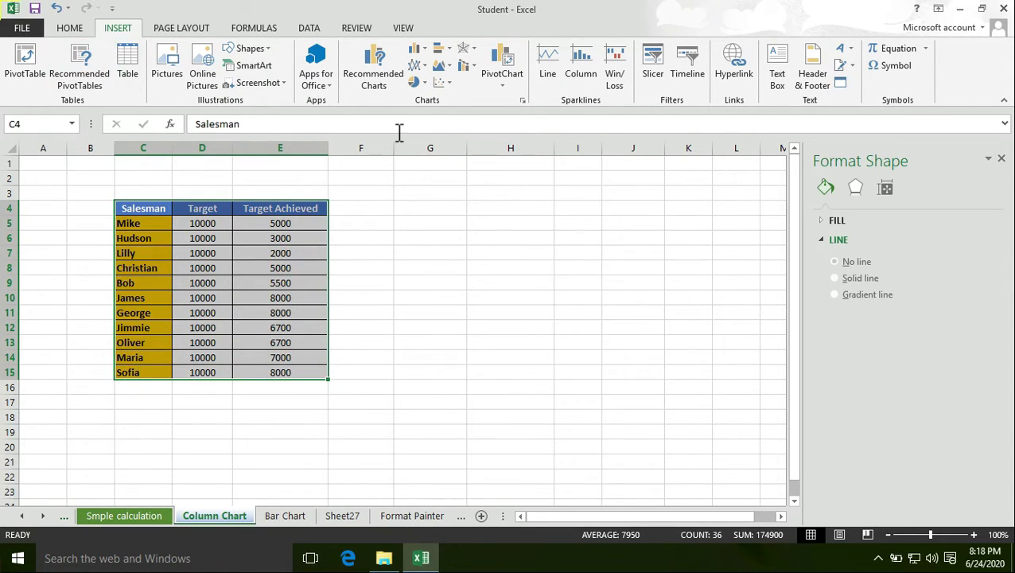
pyautogui.click(447, 50)
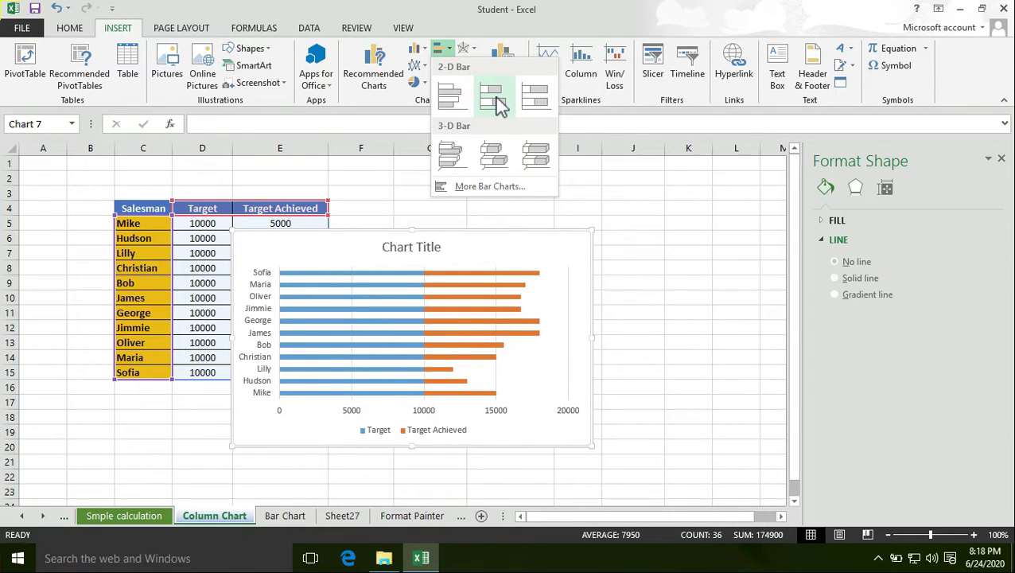
pyautogui.click(495, 104)
pyautogui.moveTo(362, 260); pyautogui.dragTo(500, 222)
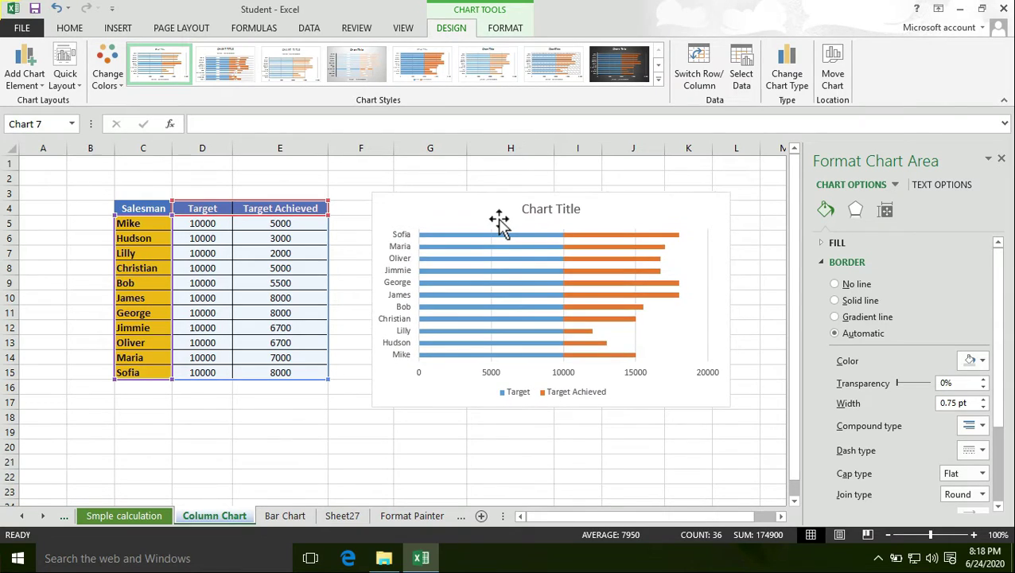
pyautogui.click(451, 418)
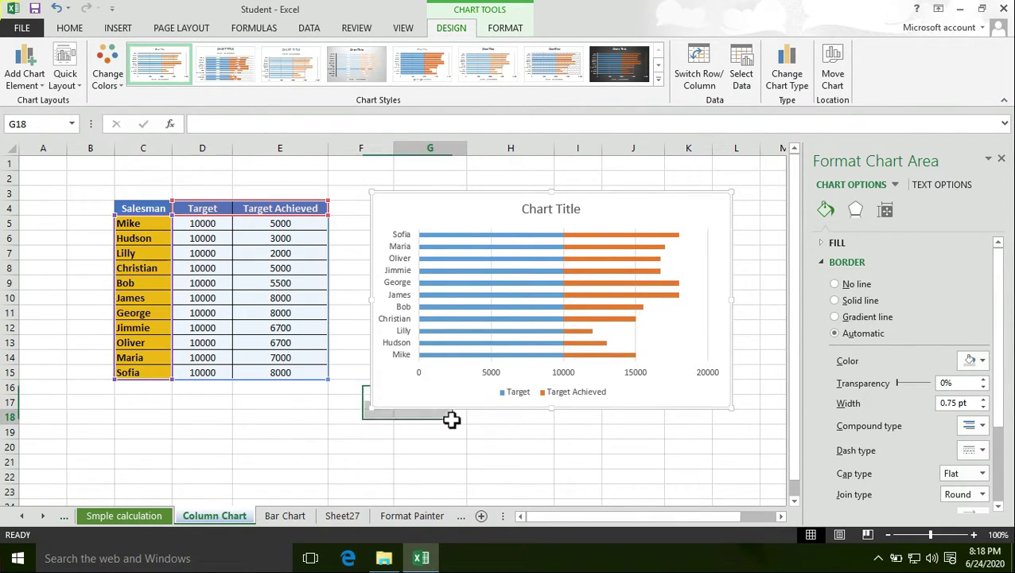
# Step: Examine the Target and Target Achieved bars in the chart and match their colours to the legend
pyautogui.click(465, 270)
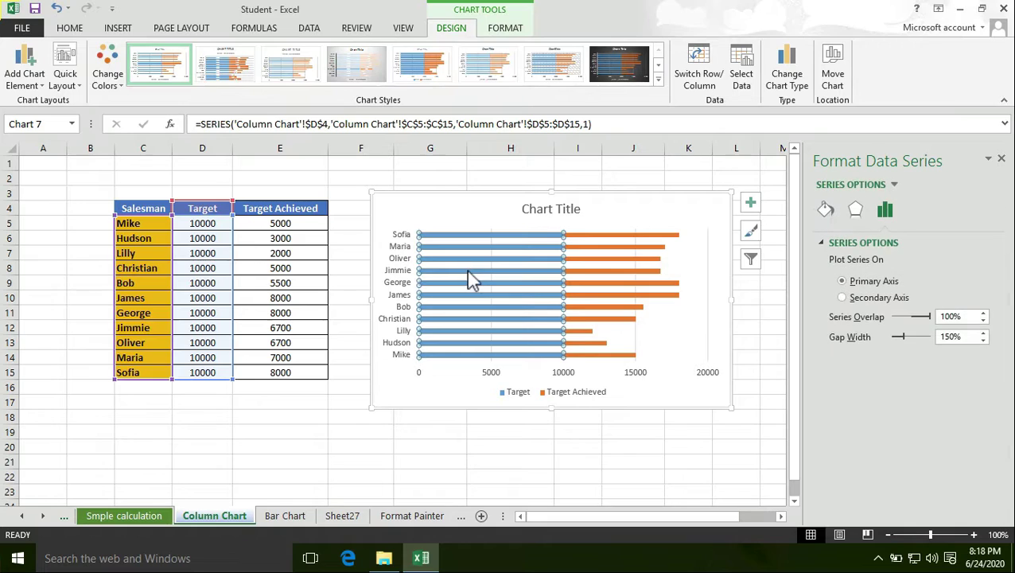
pyautogui.click(684, 344)
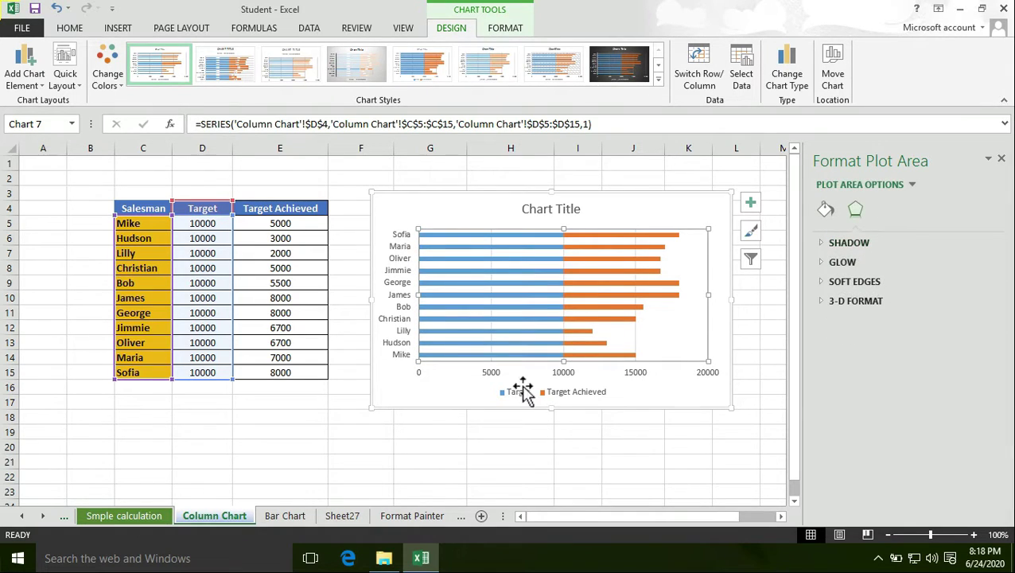
pyautogui.click(573, 397)
pyautogui.click(500, 225)
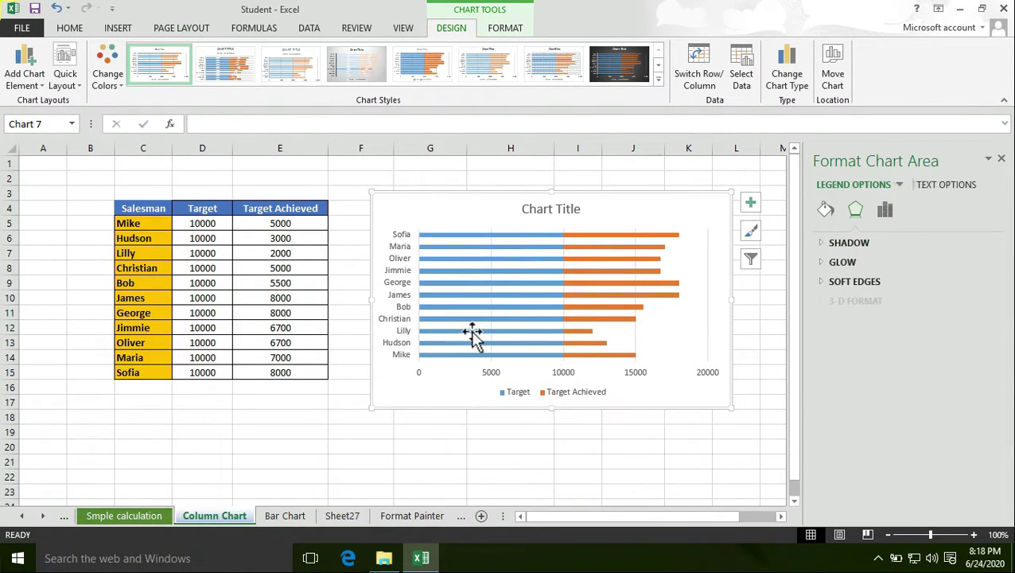
pyautogui.click(507, 390)
pyautogui.click(491, 244)
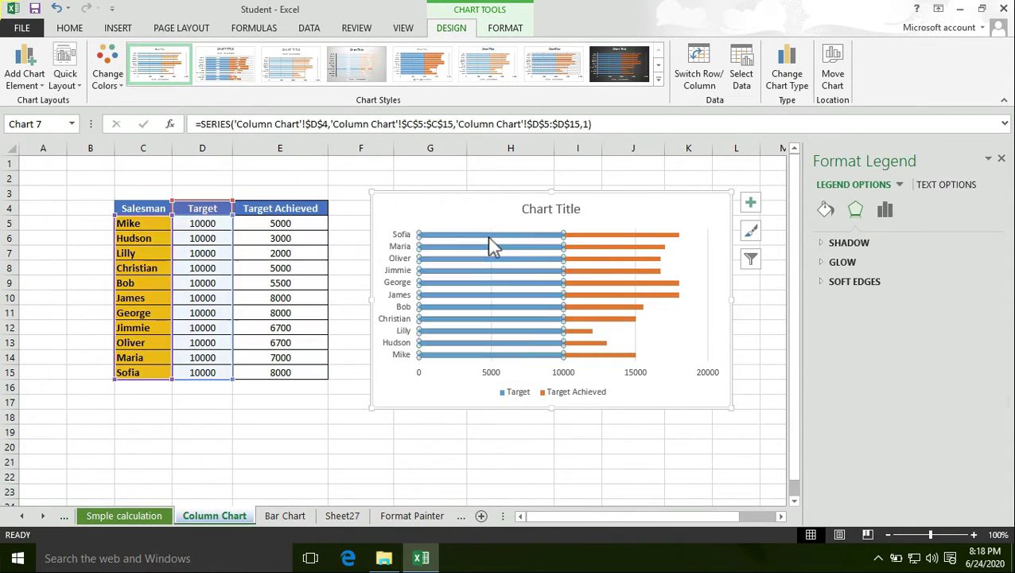
pyautogui.click(491, 276)
pyautogui.click(526, 395)
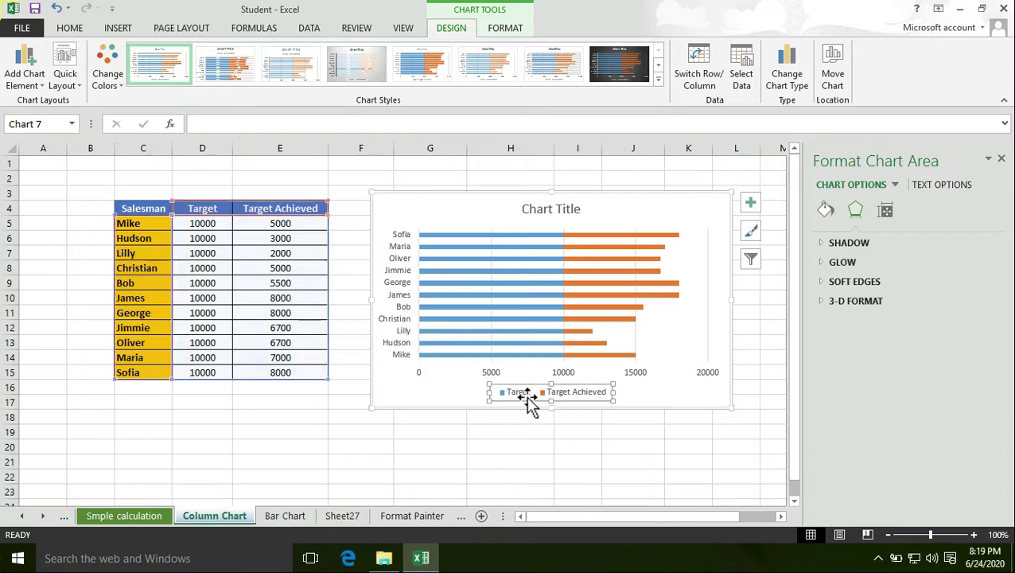
pyautogui.click(601, 242)
pyautogui.click(630, 237)
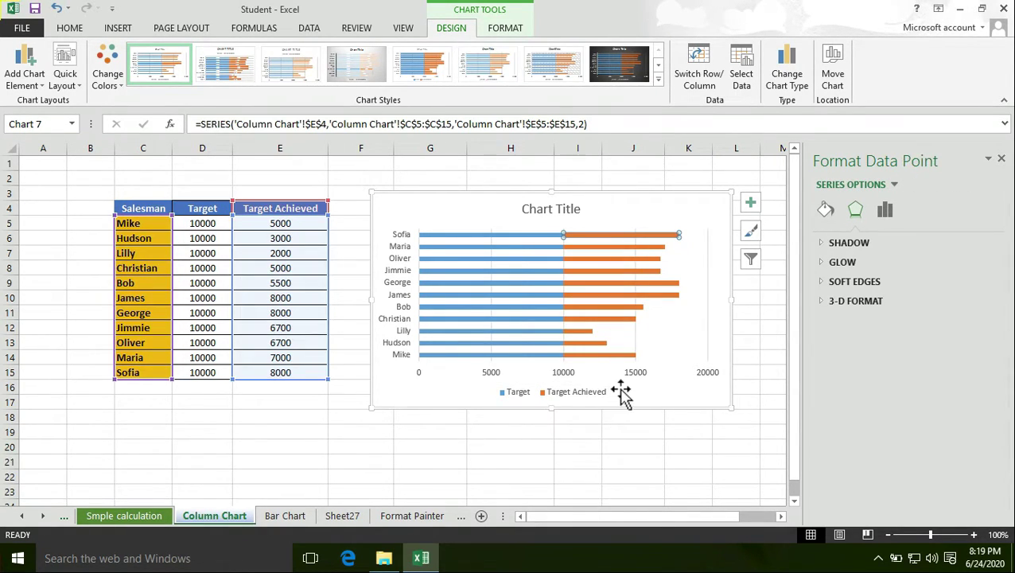
pyautogui.click(622, 395)
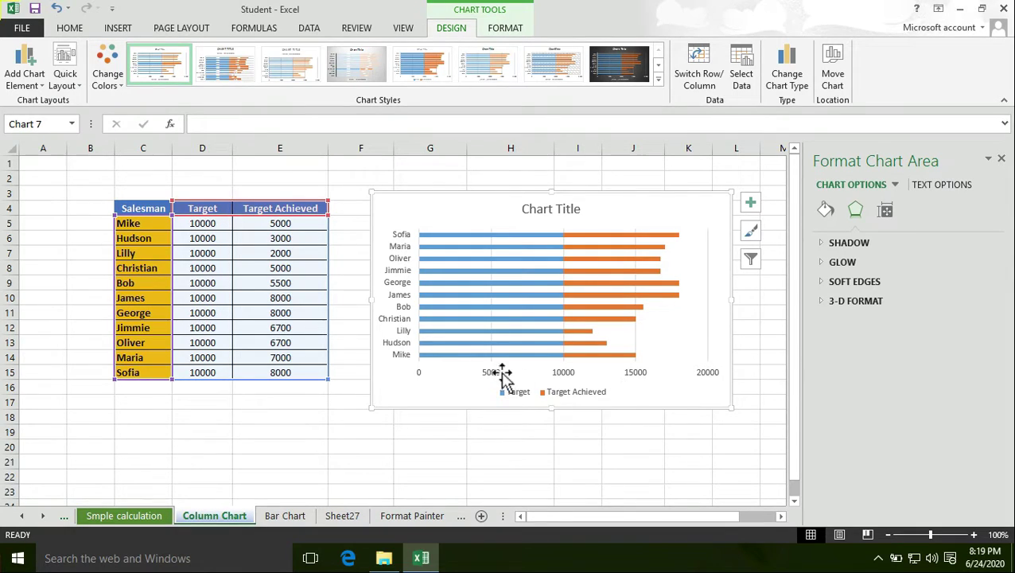
# Step: Examine the chart's salesman axis and value axis, and compare the bars of both series against them
pyautogui.click(403, 256)
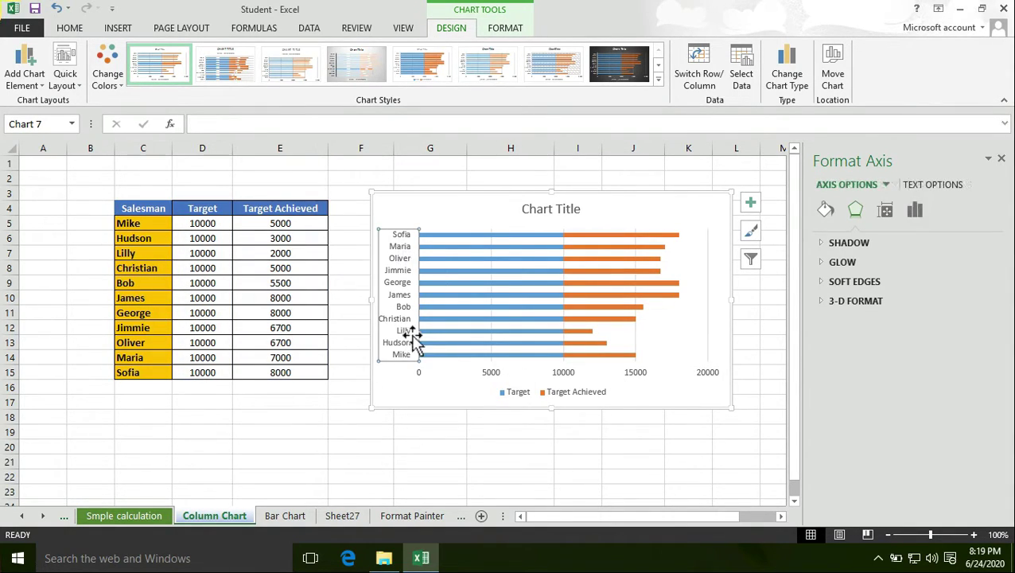
pyautogui.click(605, 380)
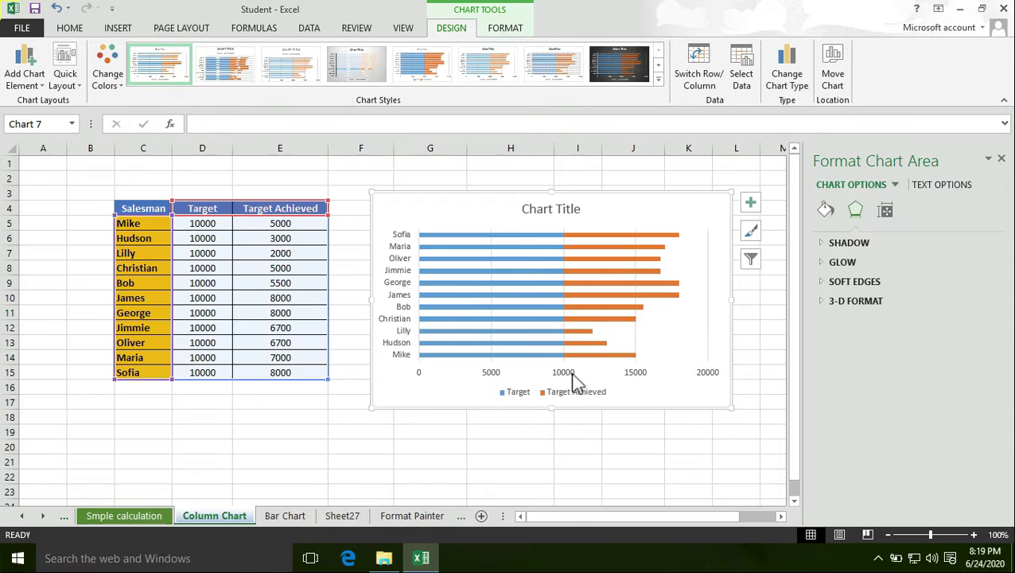
pyautogui.click(398, 243)
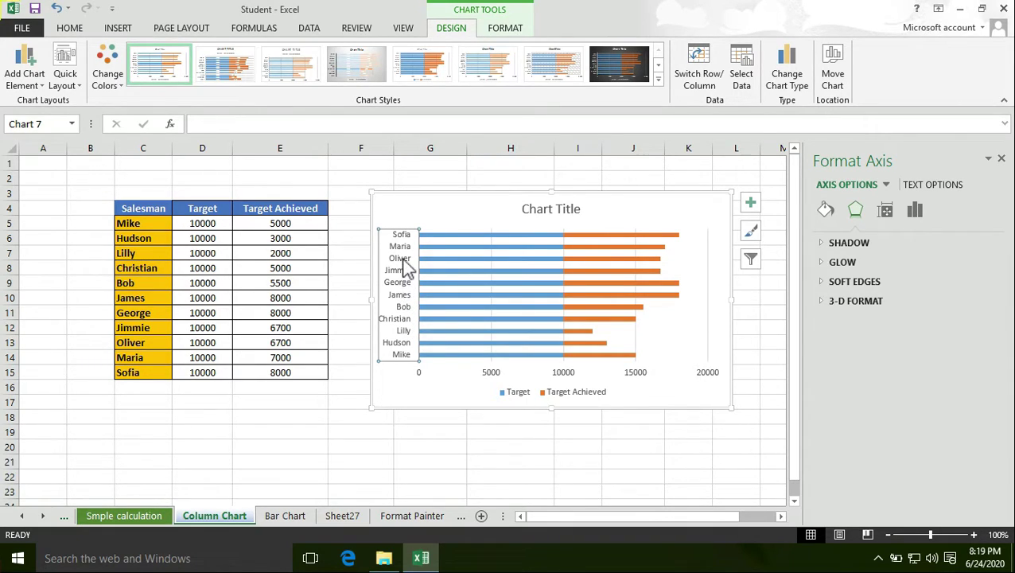
pyautogui.click(493, 372)
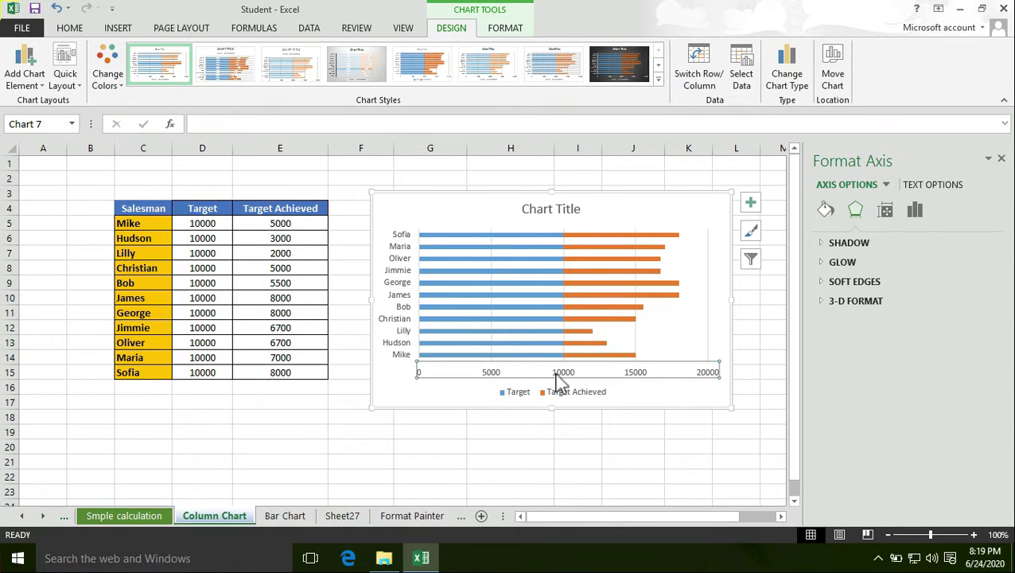
pyautogui.click(467, 237)
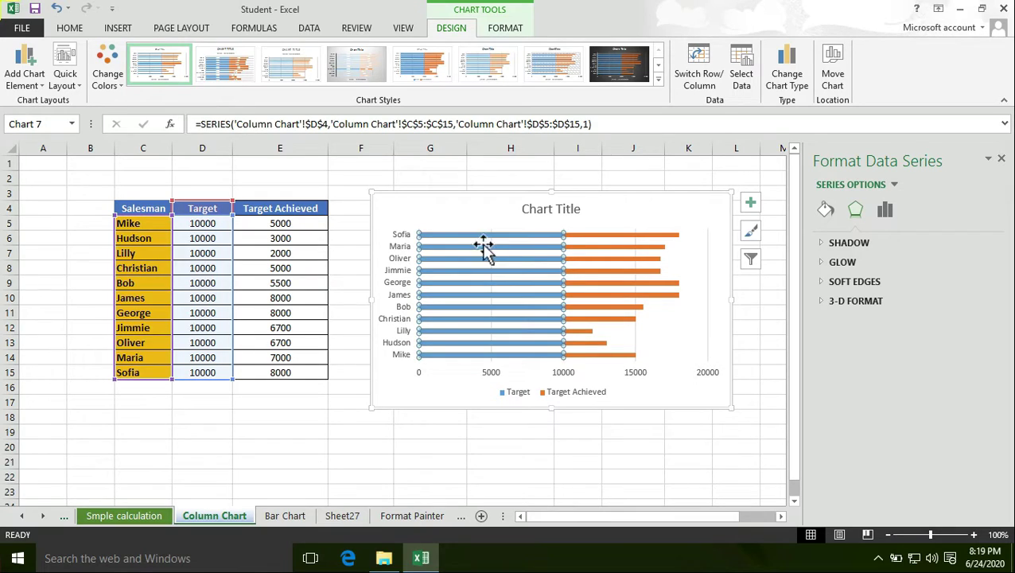
pyautogui.click(619, 242)
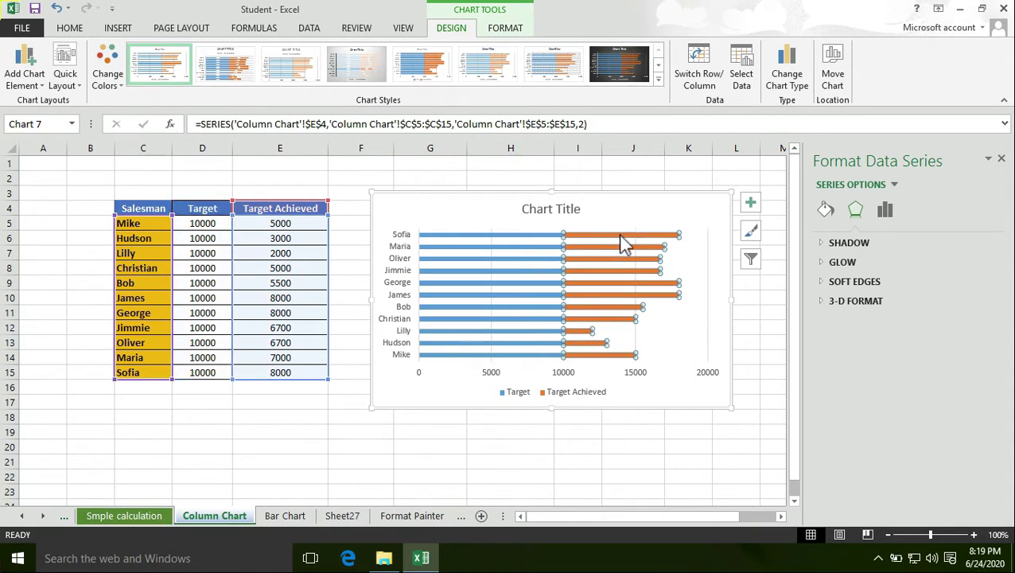
pyautogui.click(695, 318)
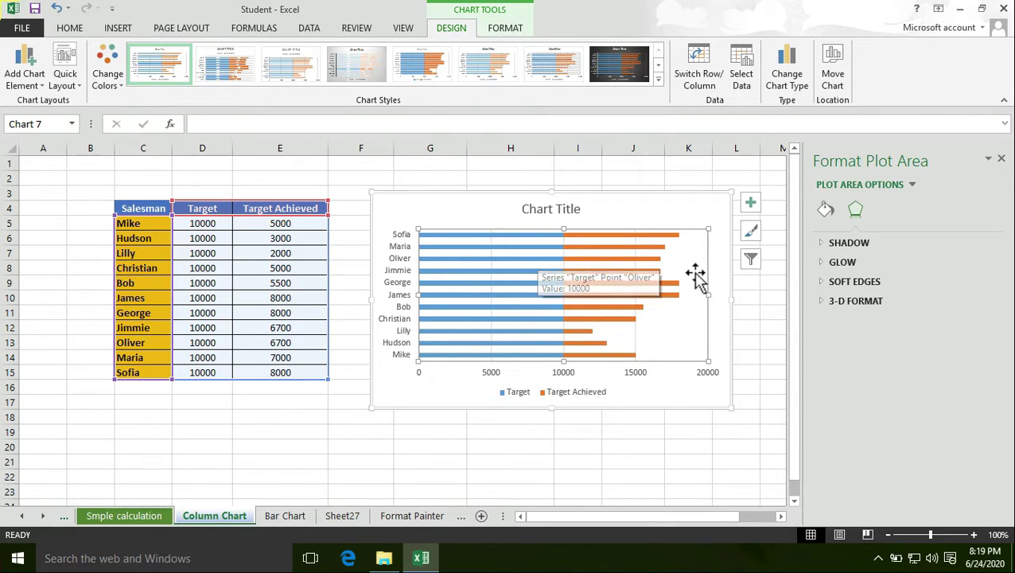
# Step: Try showing and removing the chart's axis titles, and hiding and restoring its axes
pyautogui.click(751, 209)
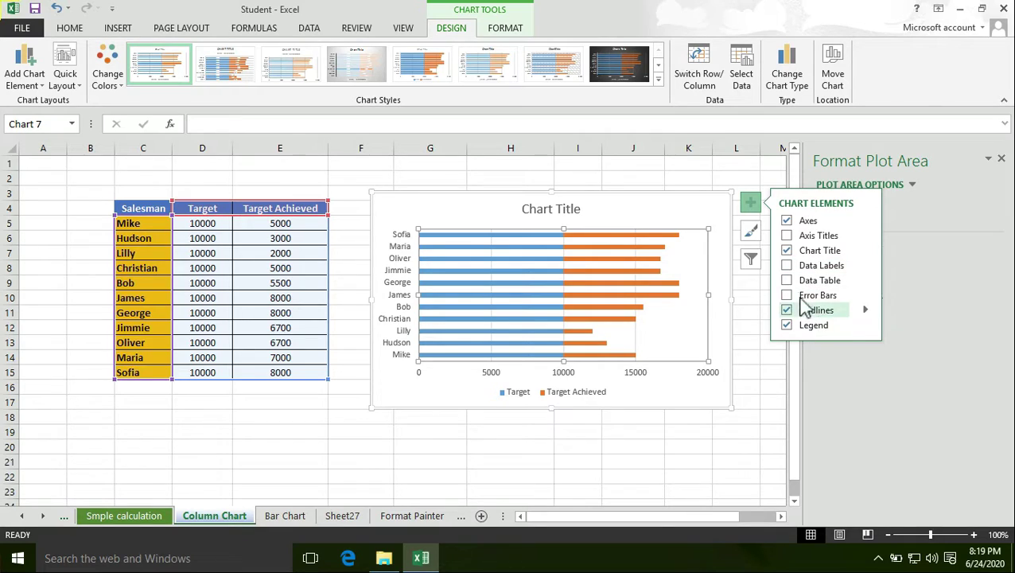
pyautogui.click(787, 235)
pyautogui.click(788, 235)
pyautogui.click(787, 222)
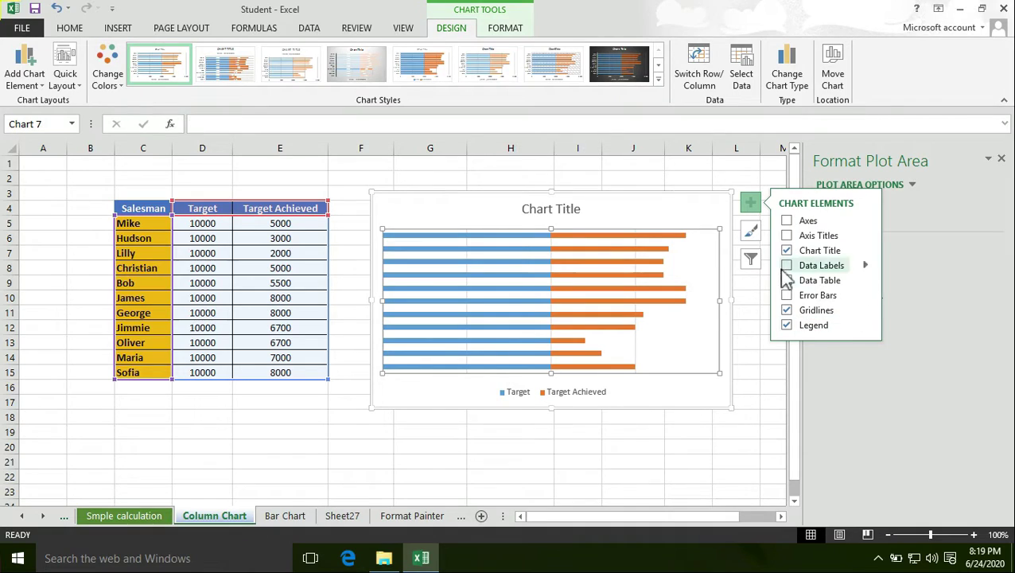
pyautogui.click(786, 220)
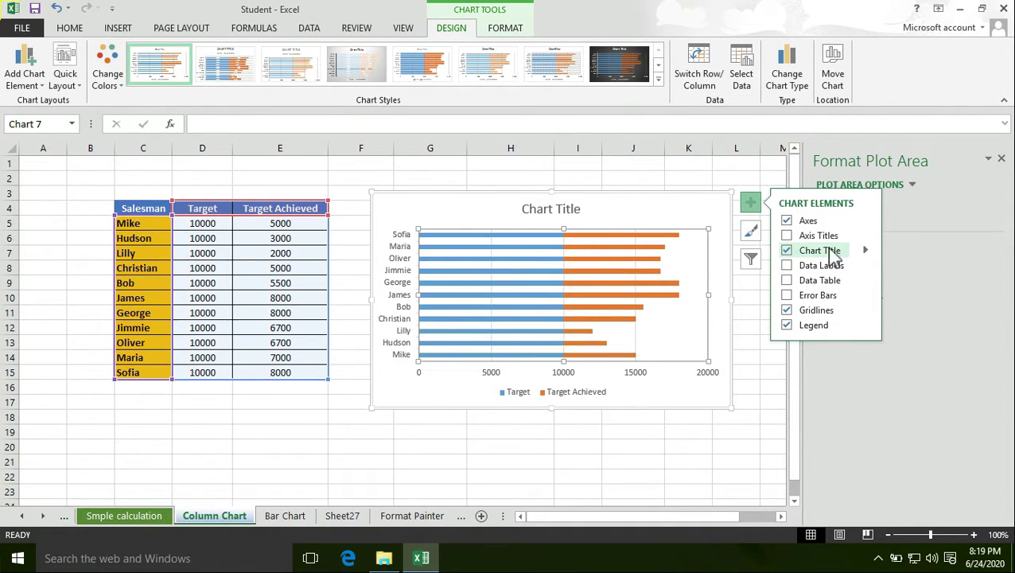
pyautogui.click(787, 236)
pyautogui.click(786, 236)
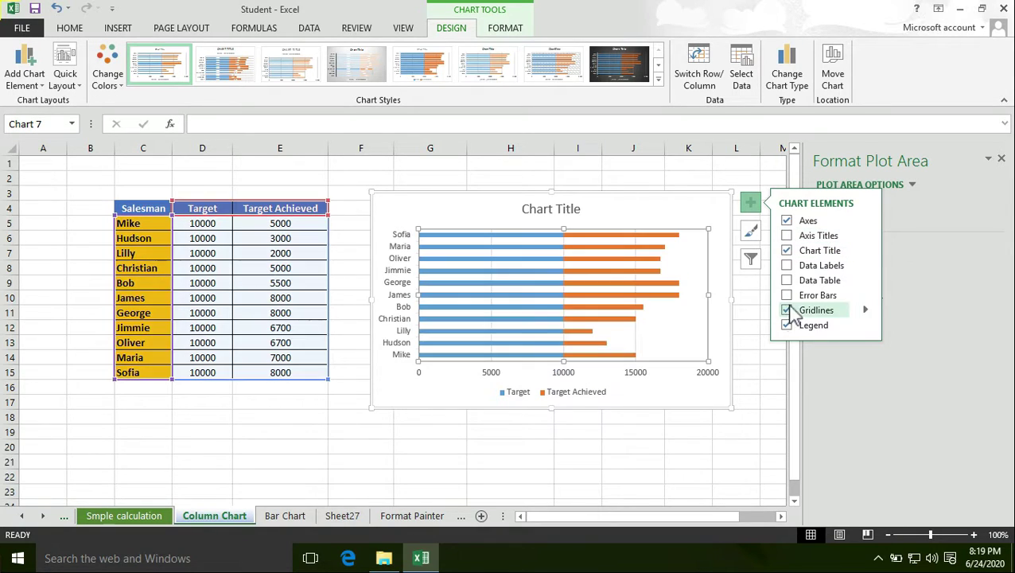
# Step: Add axis titles to the bar chart and select the horizontal and vertical title placeholders
pyautogui.click(789, 235)
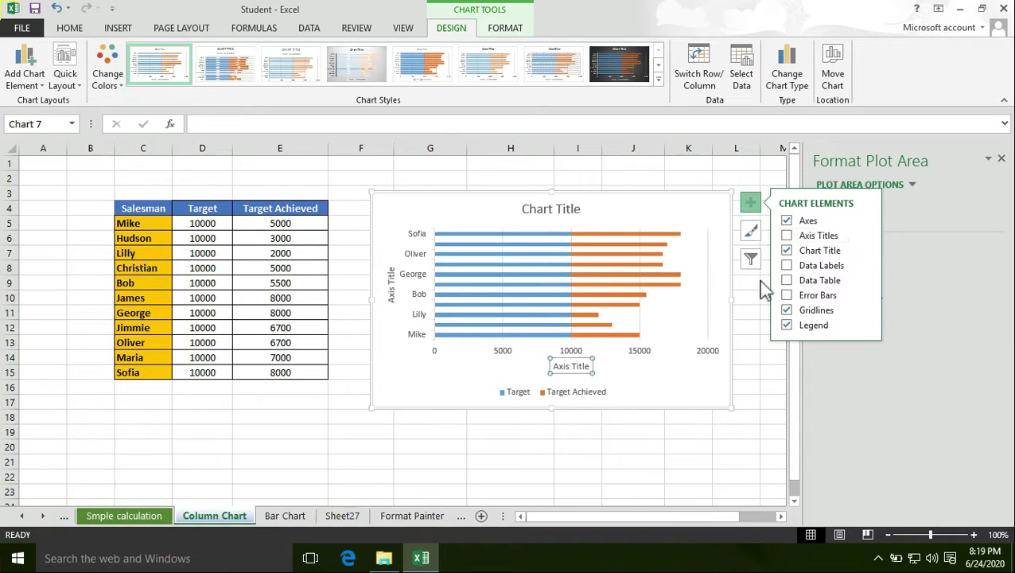
pyautogui.click(788, 237)
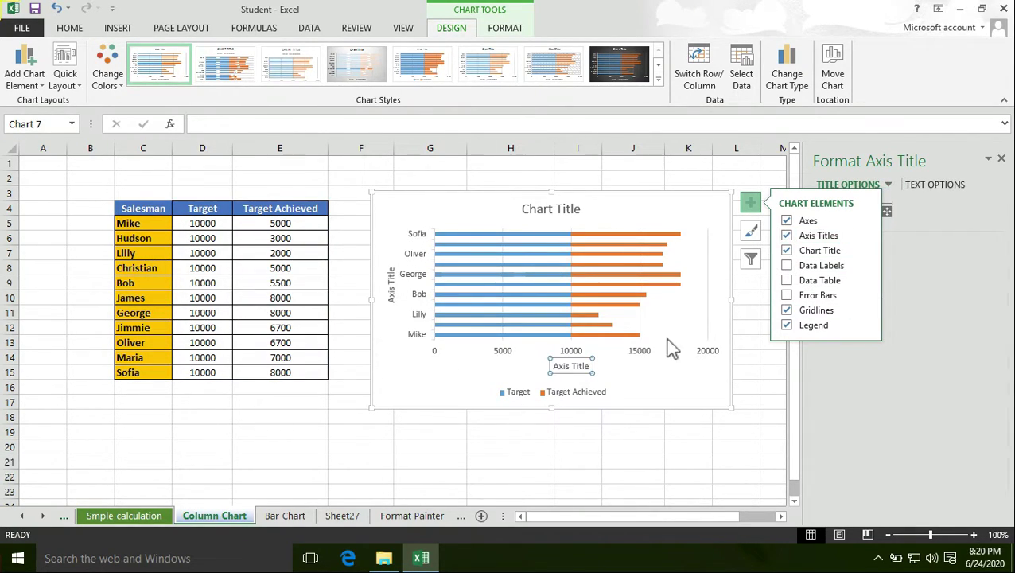
pyautogui.click(581, 366)
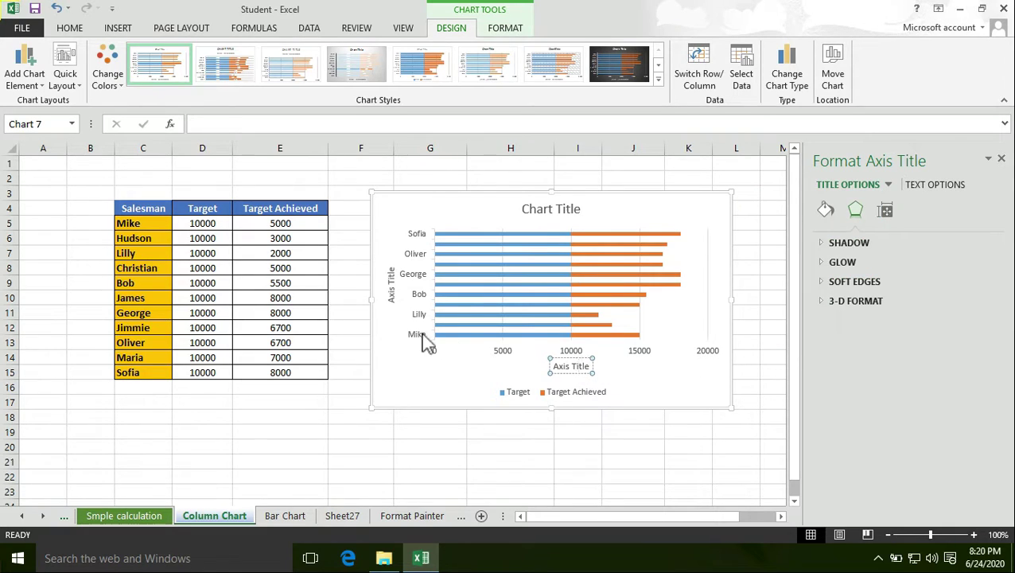
pyautogui.click(390, 283)
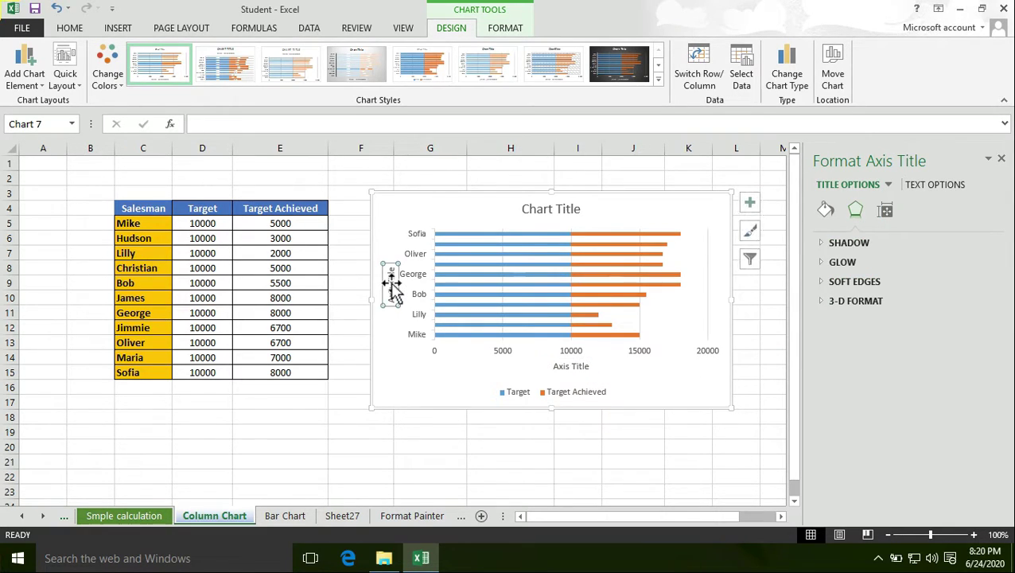
# Step: Replace the horizontal axis title's placeholder text with "Target Achieved"
pyautogui.click(589, 366)
pyautogui.click(589, 364)
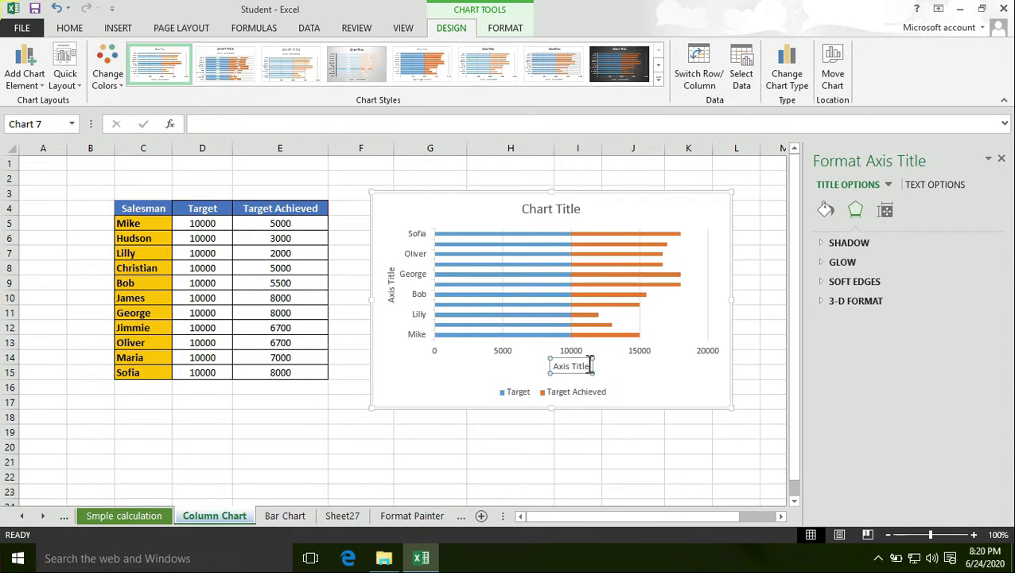
pyautogui.click(595, 375)
pyautogui.click(585, 368)
pyautogui.click(587, 365)
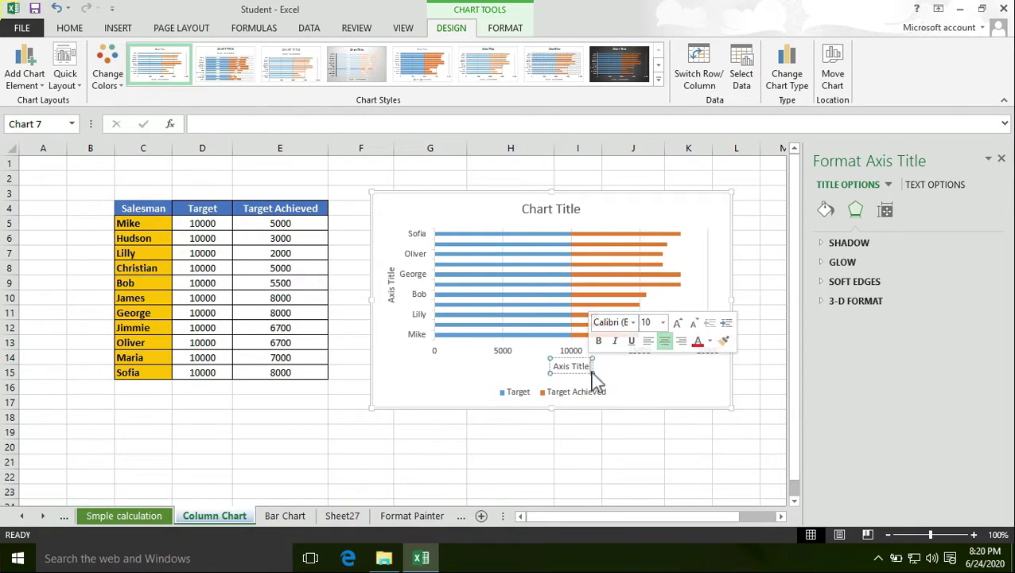
pyautogui.press('BackSpace')
pyautogui.press('BackSpace')
pyautogui.press('BackSpace')
pyautogui.press('BackSpace')
pyautogui.press('BackSpace')
pyautogui.press('BackSpace')
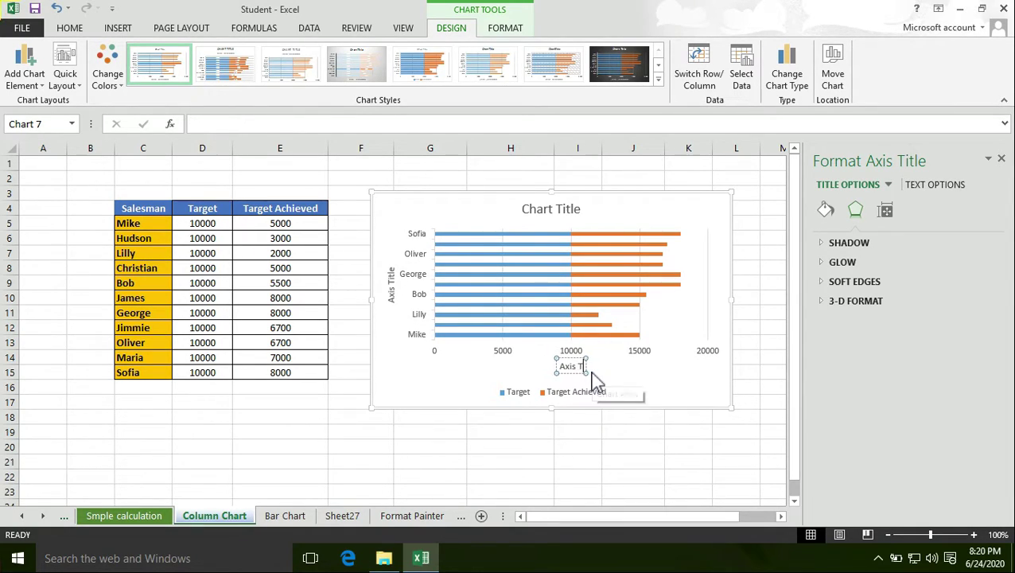
pyautogui.press('BackSpace')
pyautogui.press('BackSpace')
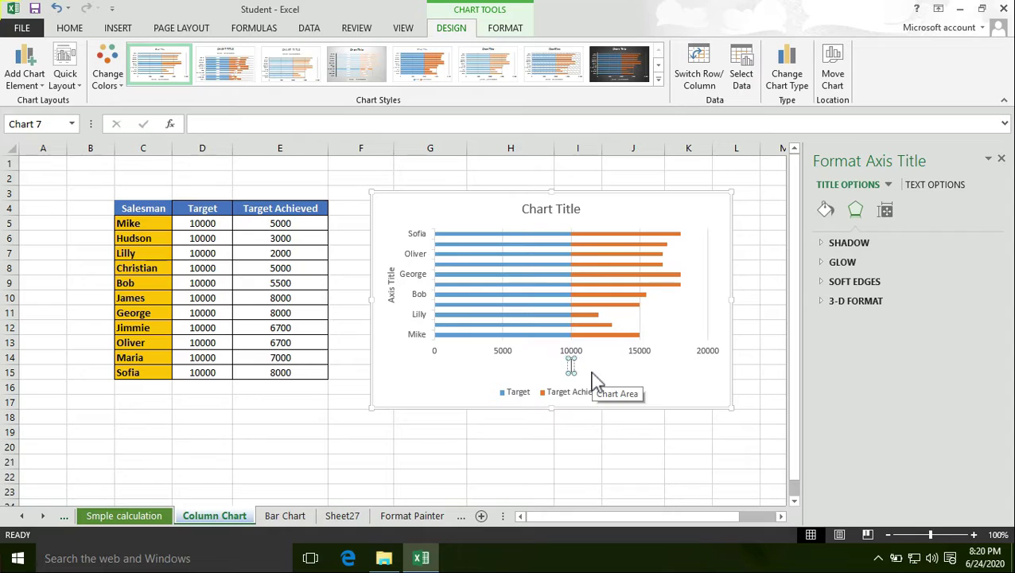
pyautogui.write('Target Achi')
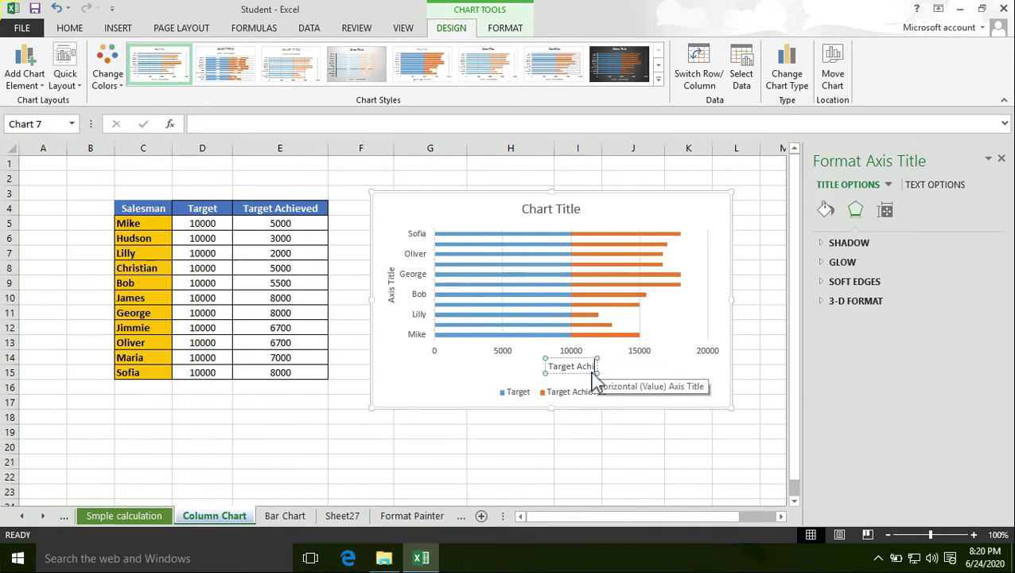
pyautogui.write('eved')
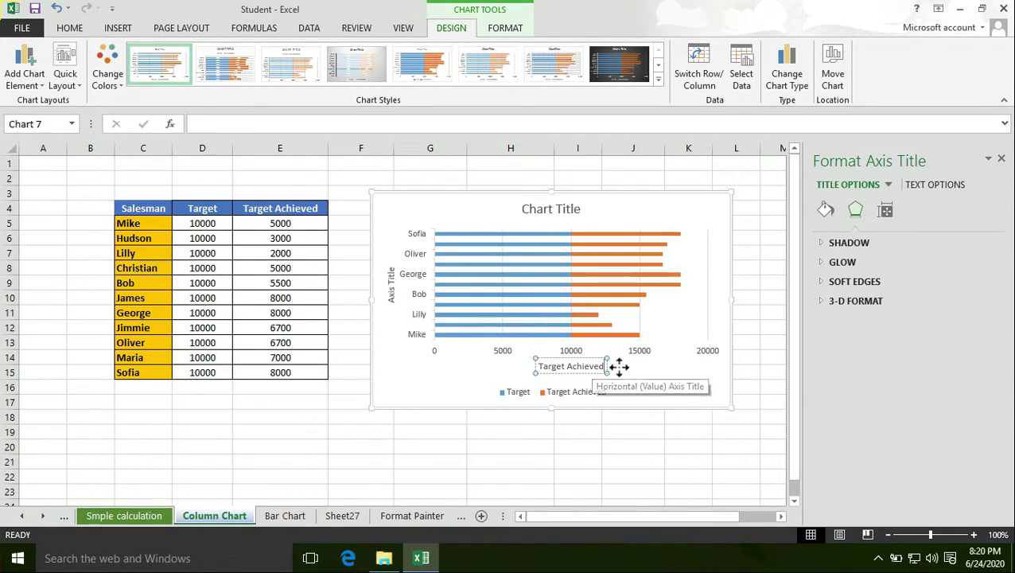
pyautogui.click(633, 370)
# Step: Replace the vertical axis title's placeholder text with "Salesman"
pyautogui.click(394, 291)
pyautogui.click(389, 322)
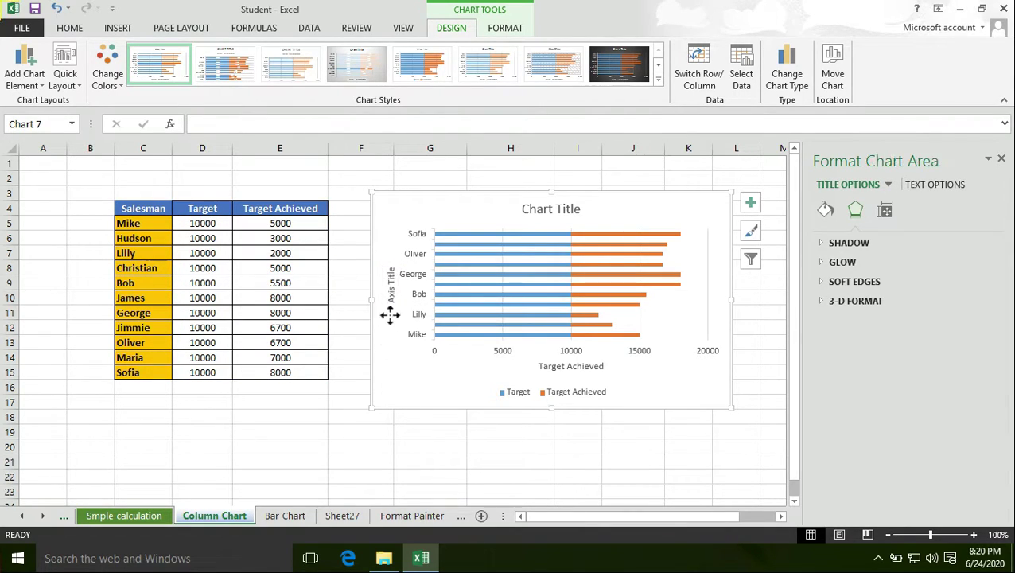
pyautogui.click(392, 274)
pyautogui.click(395, 269)
pyautogui.press('BackSpace')
pyautogui.press('BackSpace')
pyautogui.press('BackSpace')
pyautogui.press('BackSpace')
pyautogui.press('BackSpace')
pyautogui.press('BackSpace')
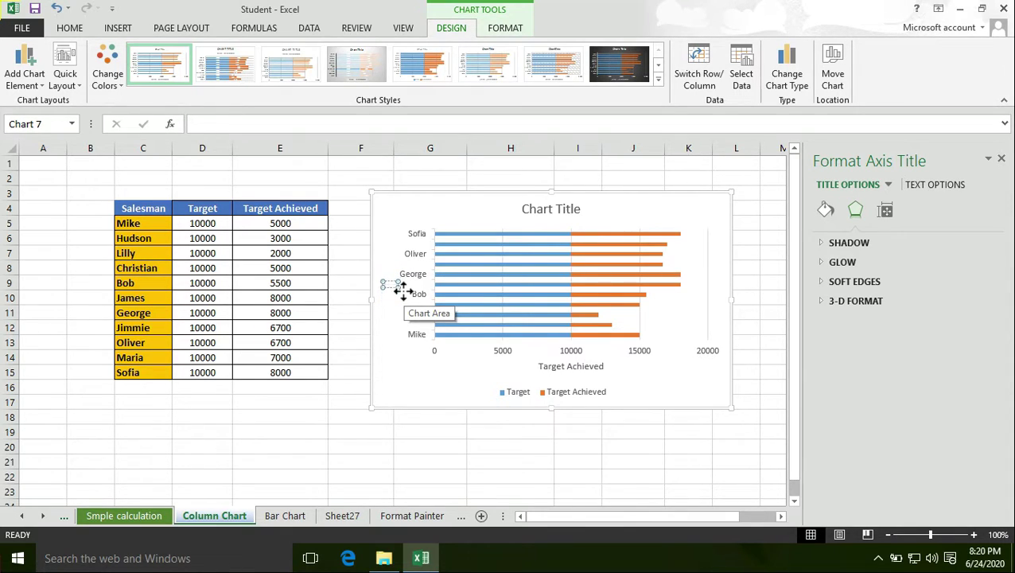
pyautogui.write('Salesman')
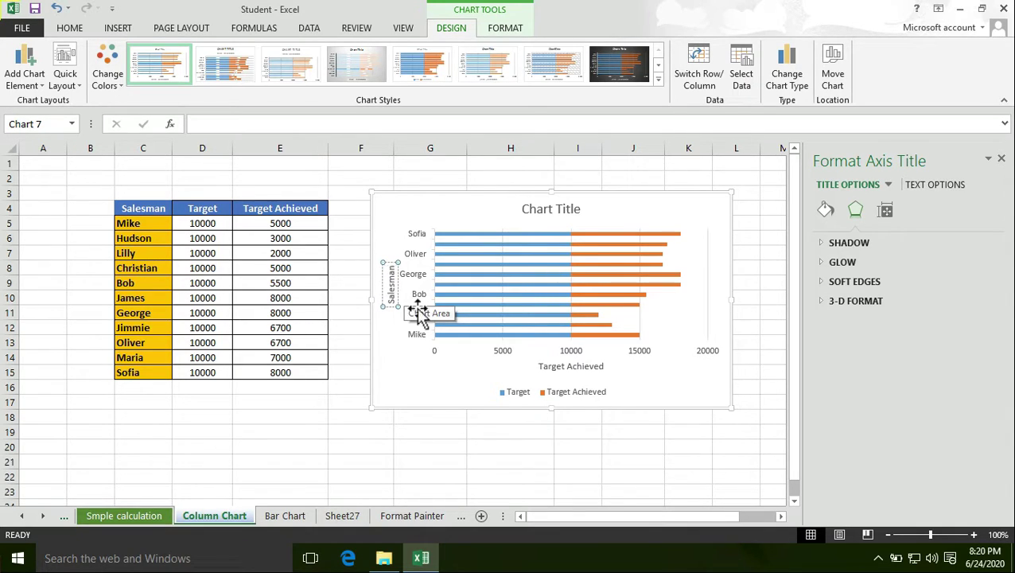
pyautogui.click(458, 373)
pyautogui.click(569, 369)
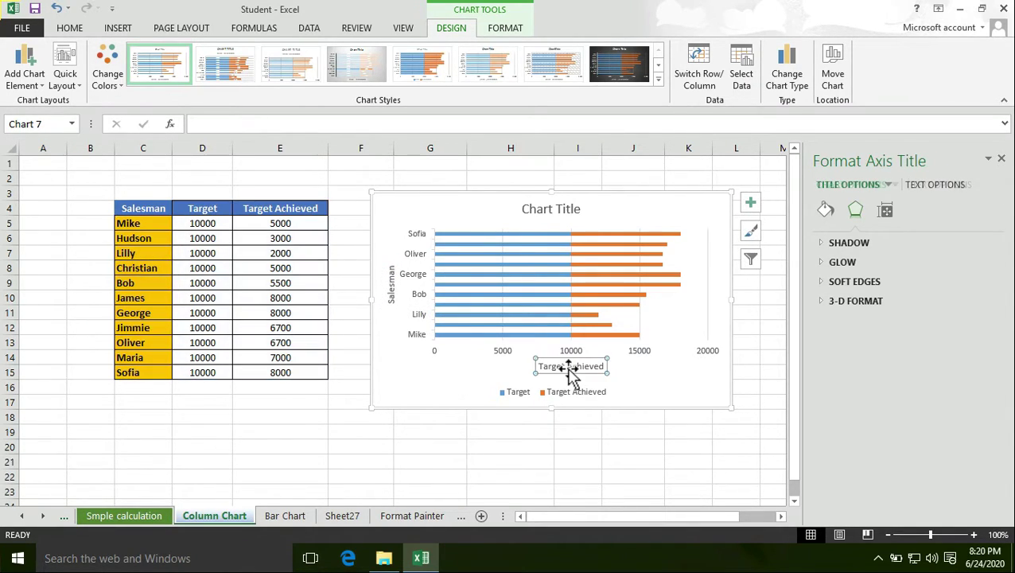
pyautogui.click(393, 292)
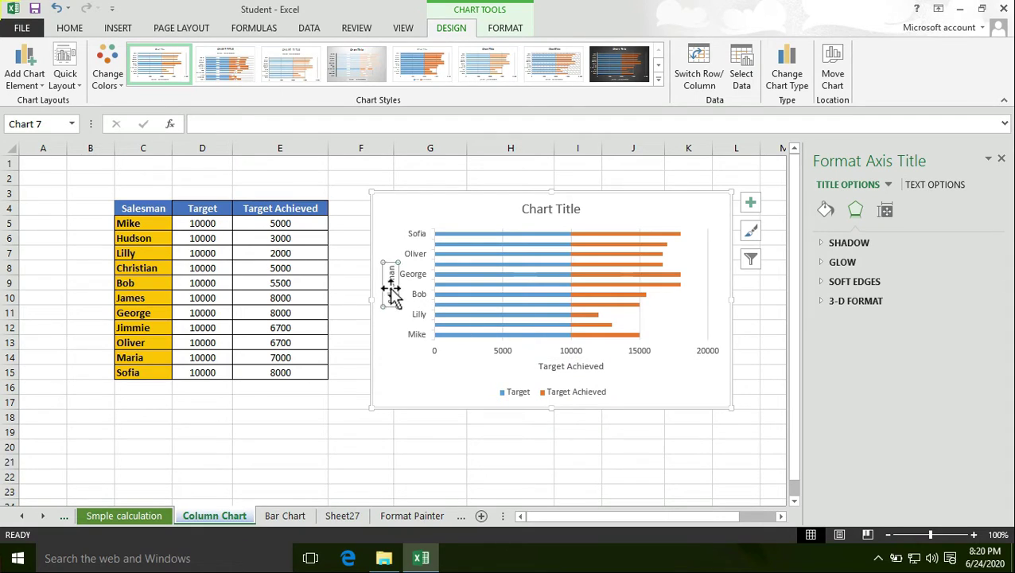
pyautogui.click(729, 244)
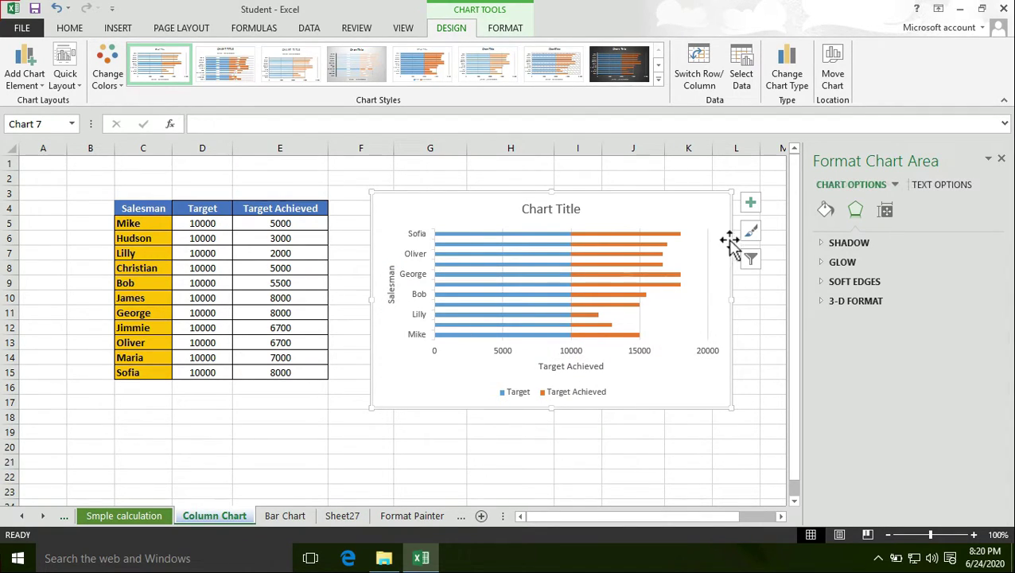
# Step: Try hiding the chart title and restore it
pyautogui.click(751, 204)
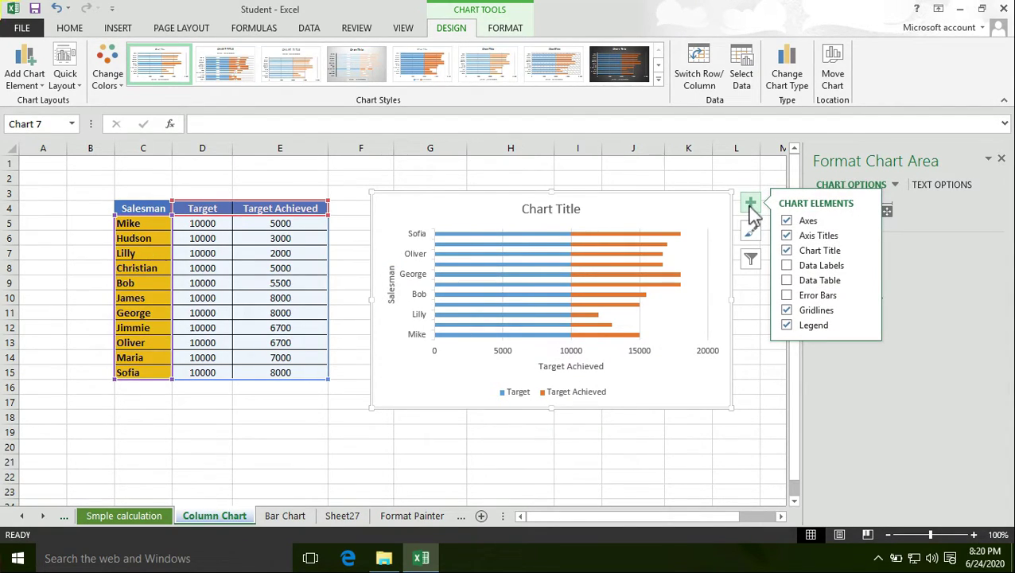
pyautogui.click(786, 250)
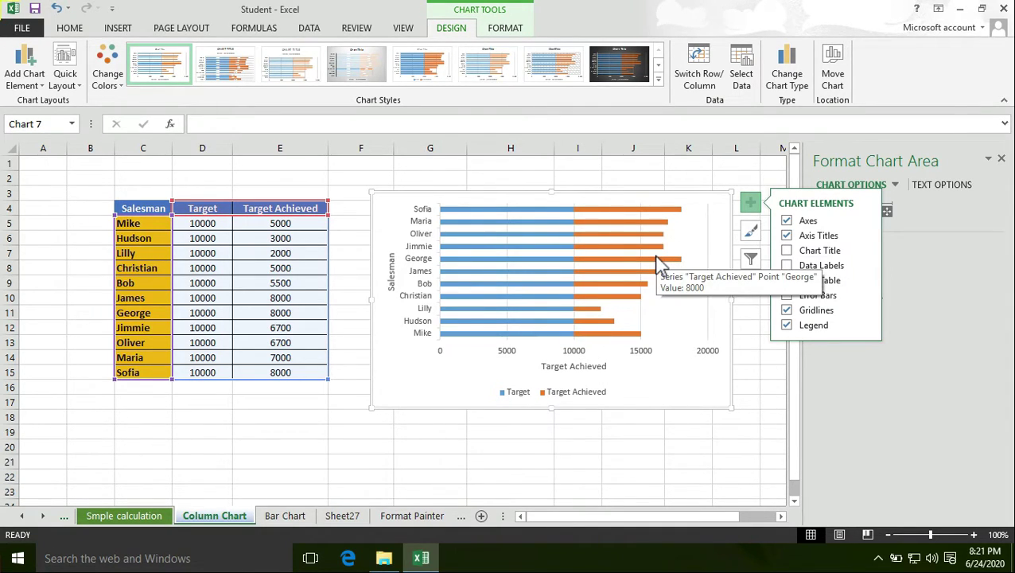
pyautogui.click(786, 251)
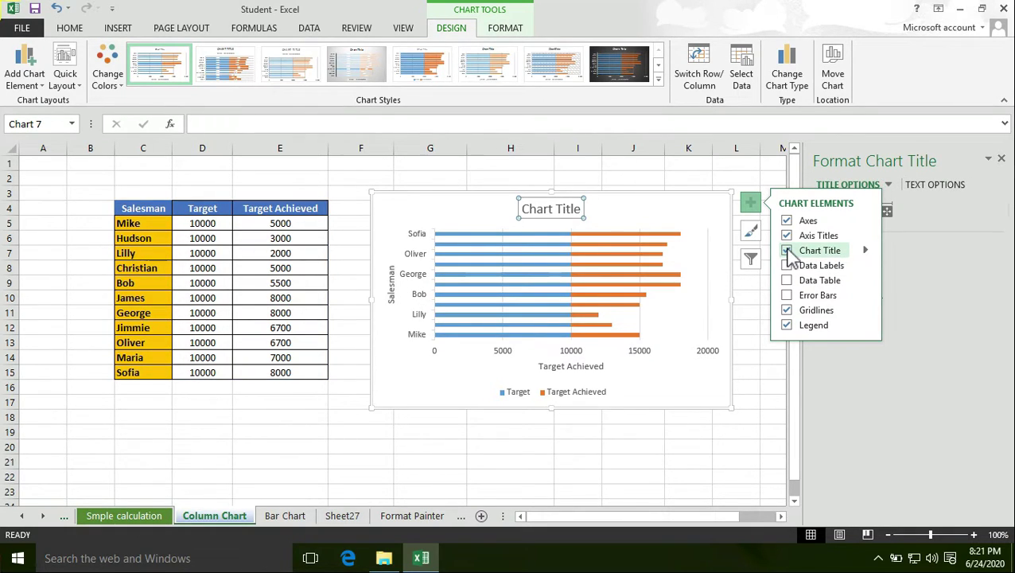
# Step: Change the chart title to "Employee progress for the Year of 2020"
pyautogui.click(586, 210)
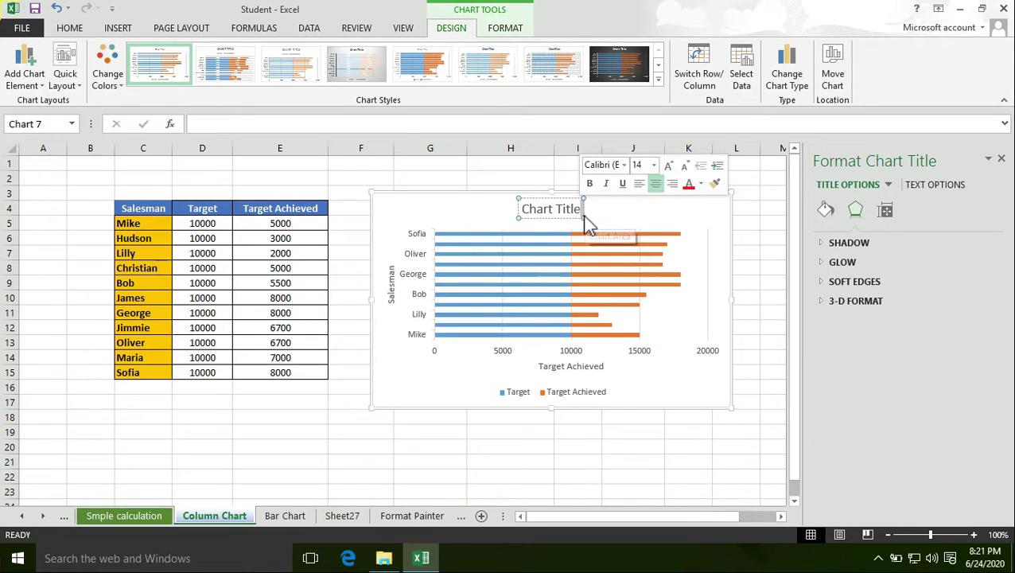
pyautogui.press('BackSpace')
pyautogui.press('BackSpace')
pyautogui.press('BackSpace')
pyautogui.press('BackSpace')
pyautogui.press('BackSpace')
pyautogui.press('BackSpace')
pyautogui.press('BackSpace')
pyautogui.press('BackSpace')
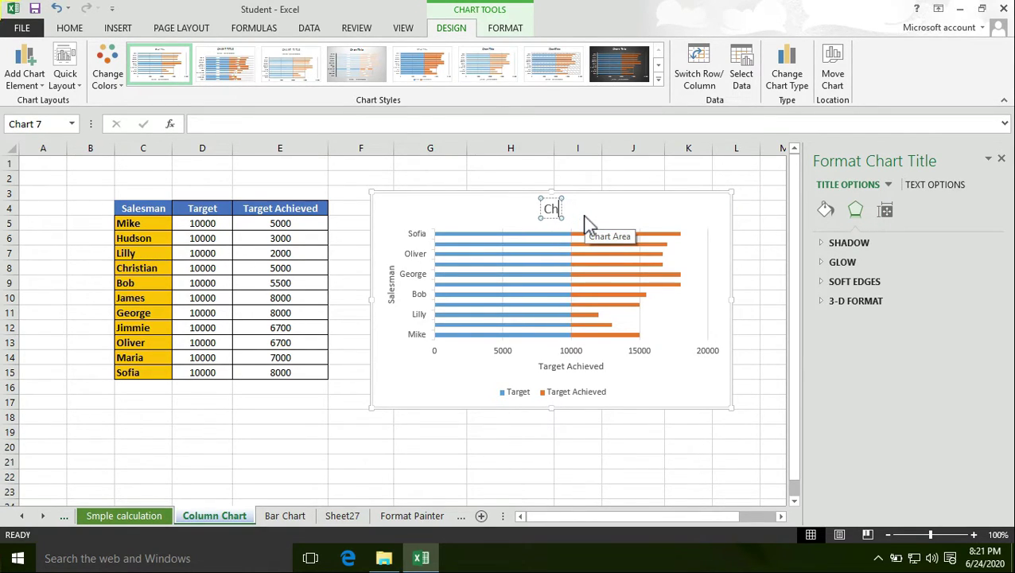
pyautogui.write('Employe')
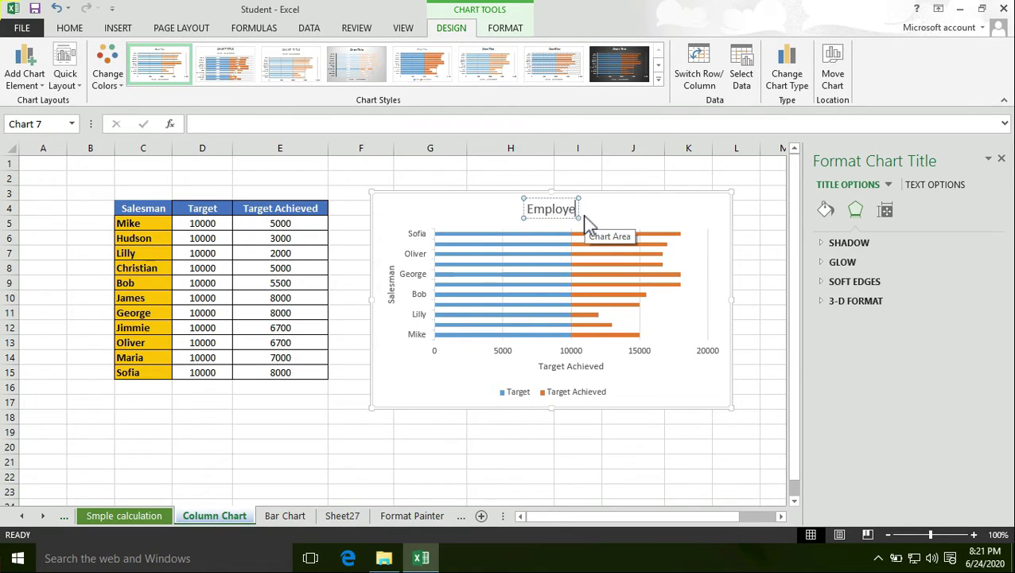
pyautogui.write('e prog')
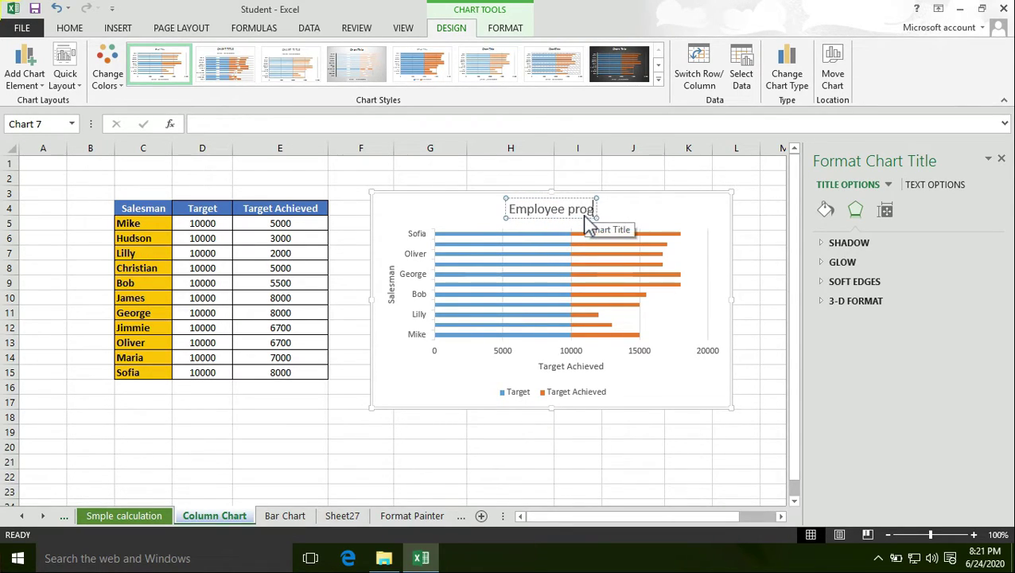
pyautogui.write('ress for t')
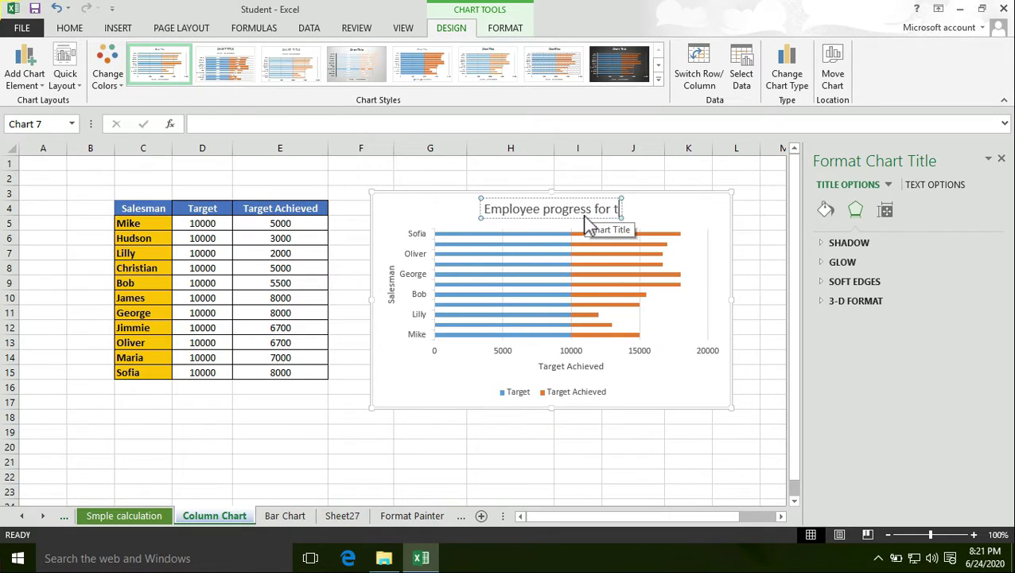
pyautogui.write('he Y')
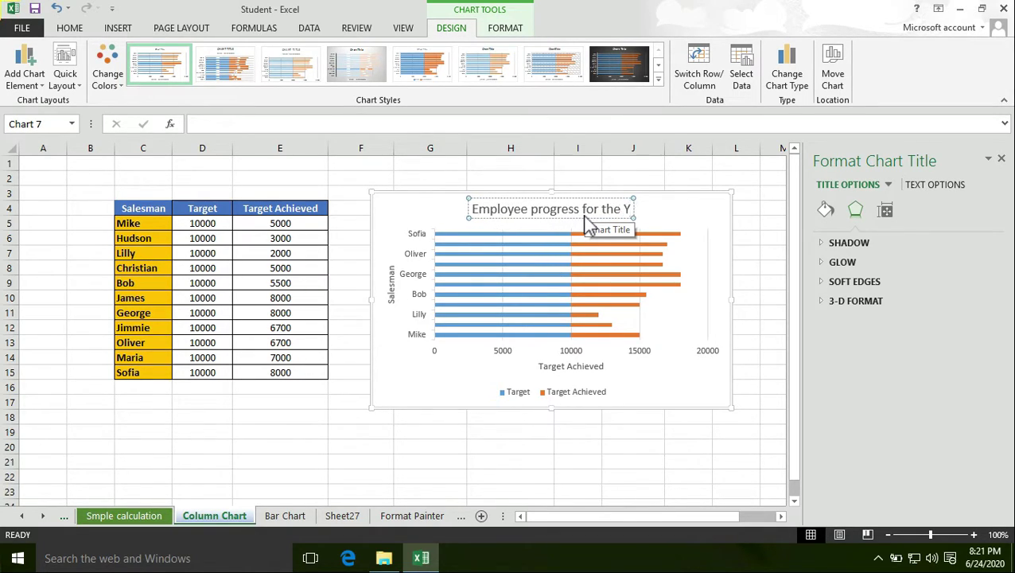
pyautogui.write('ear of 2020')
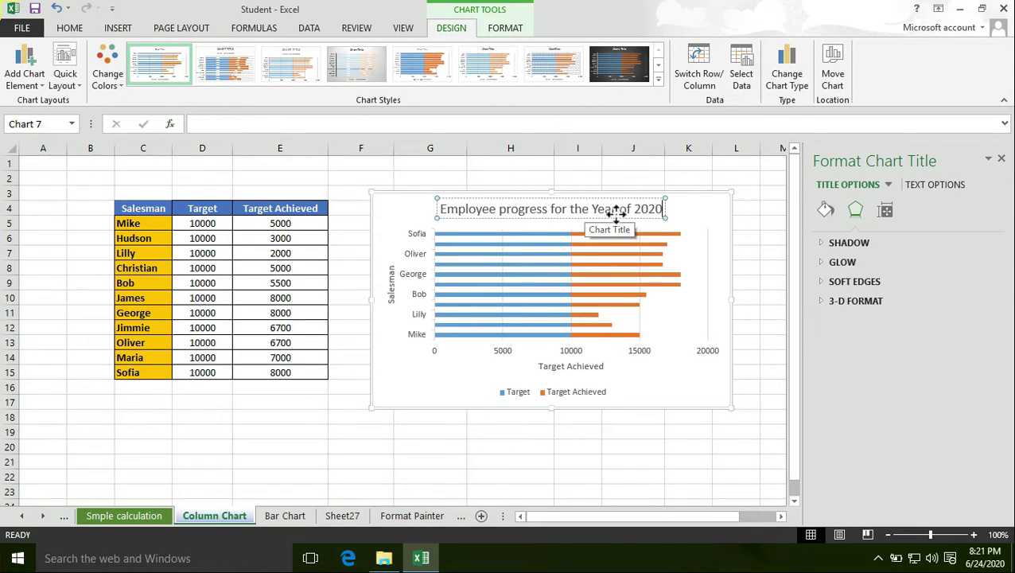
pyautogui.click(675, 215)
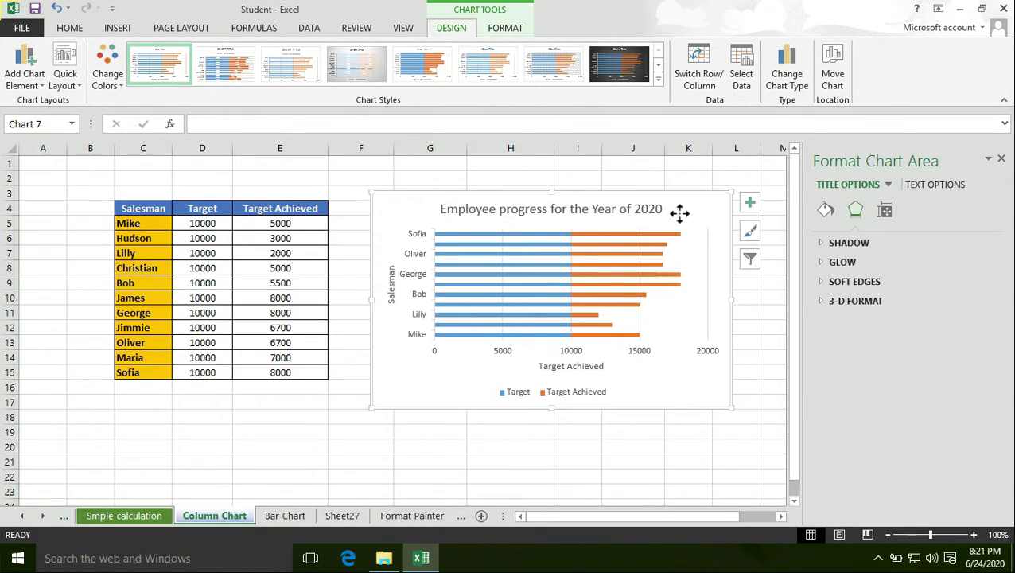
# Step: Add data labels to both series of the bar chart
pyautogui.click(748, 208)
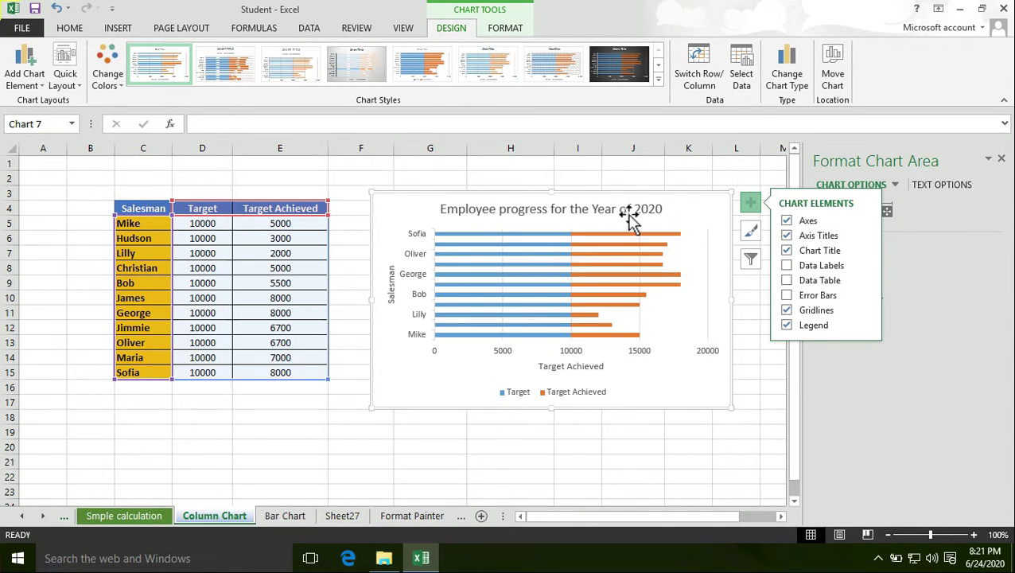
pyautogui.click(787, 267)
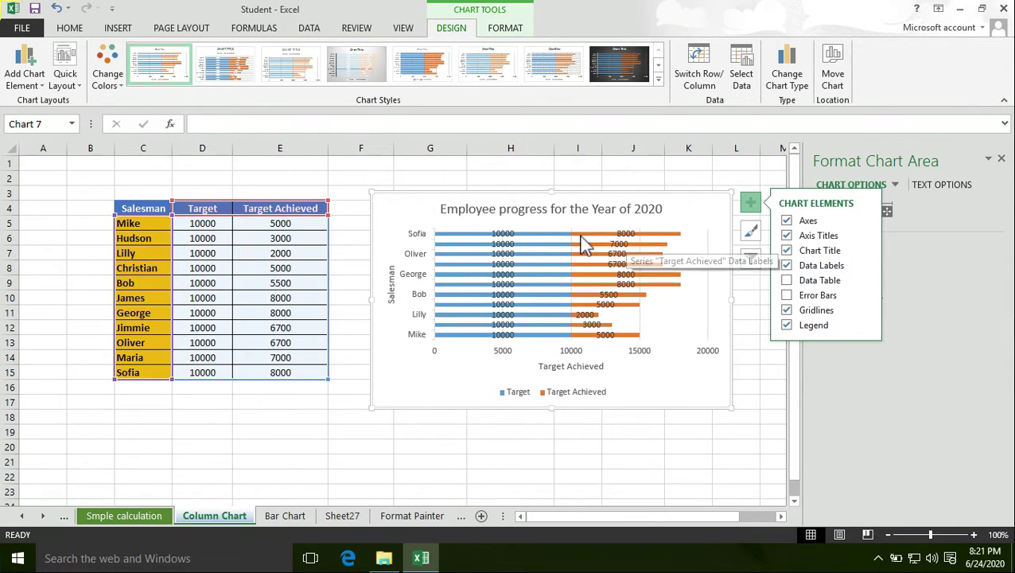
# Step: Examine the data labels on the Target and Target Achieved bars, comparing both values for individual salesmen
pyautogui.moveTo(467, 235)
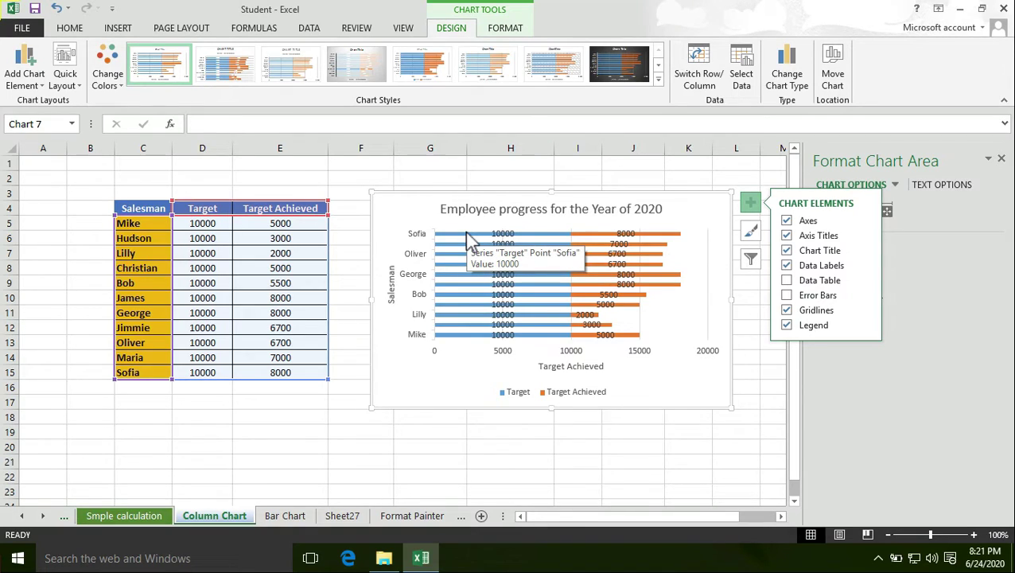
pyautogui.click(470, 237)
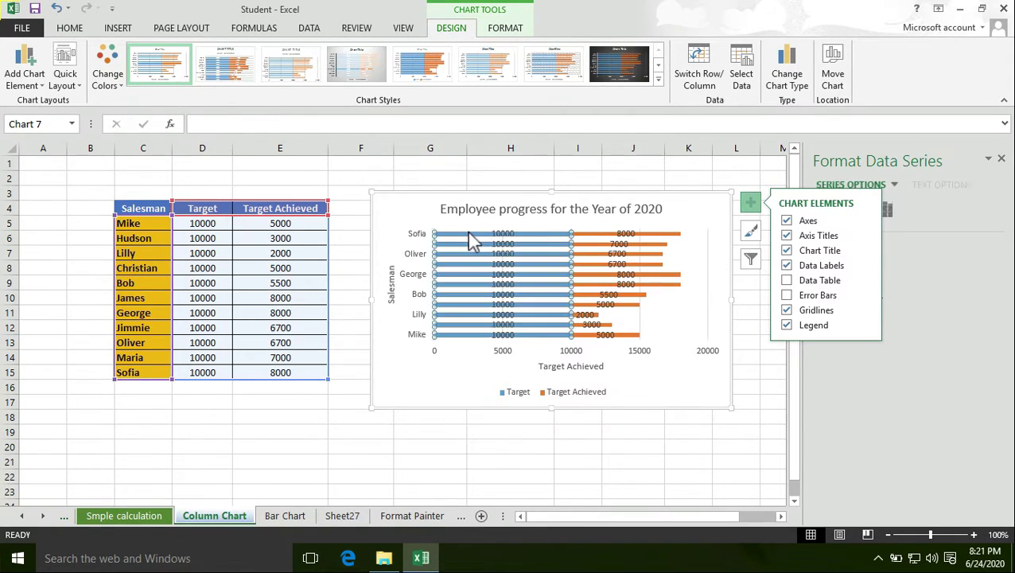
pyautogui.click(517, 247)
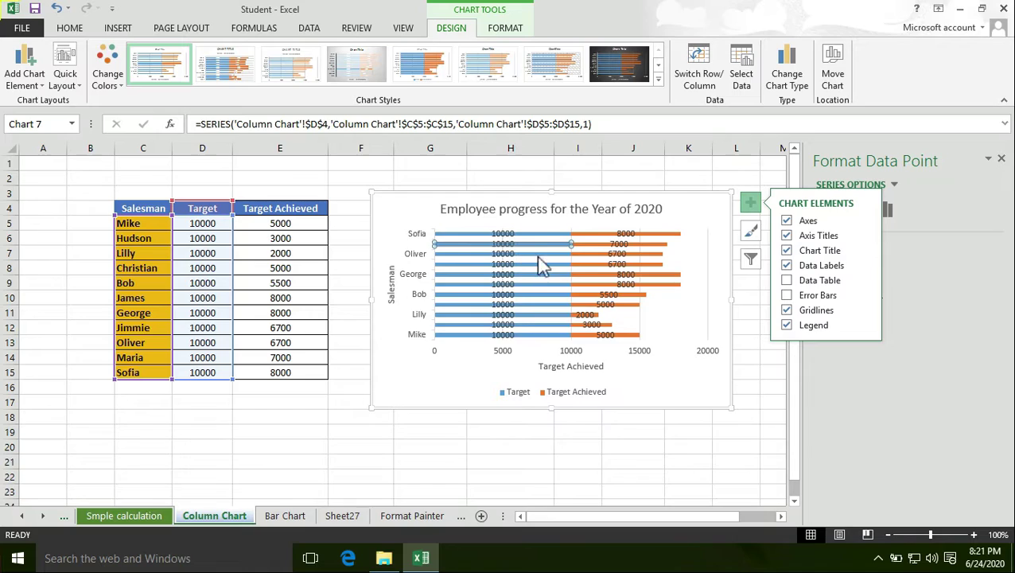
pyautogui.click(602, 243)
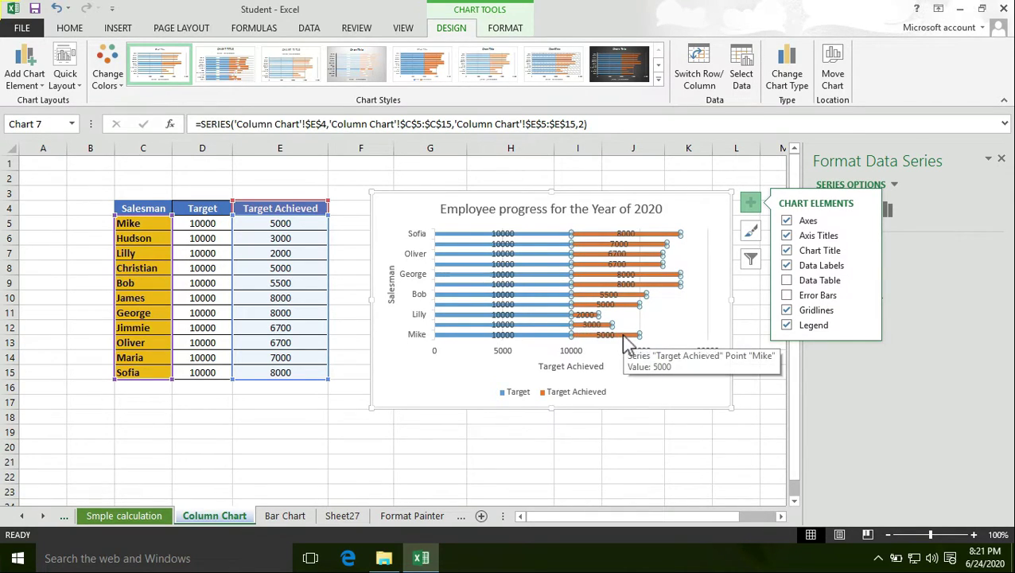
pyautogui.click(513, 325)
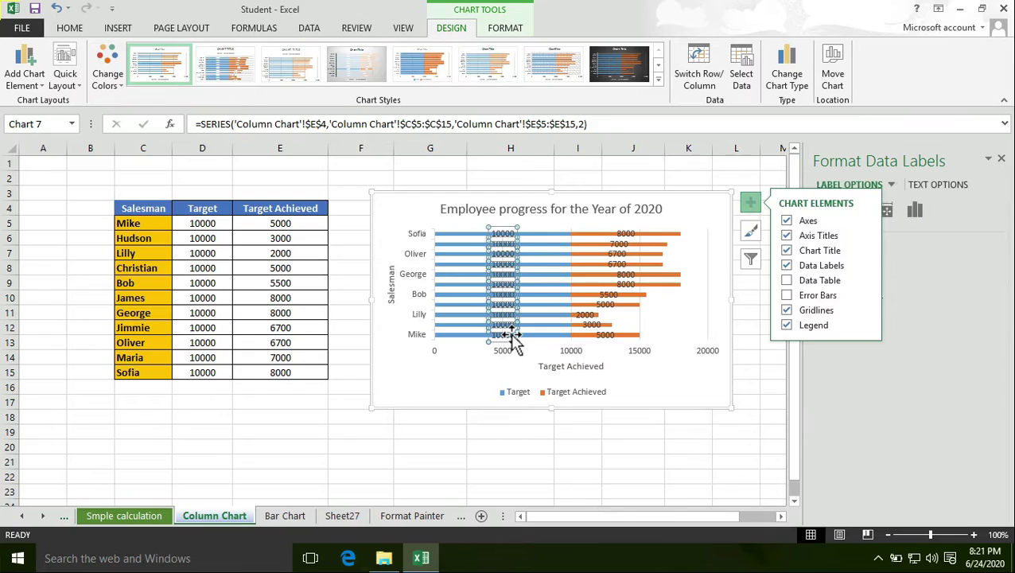
pyautogui.click(452, 315)
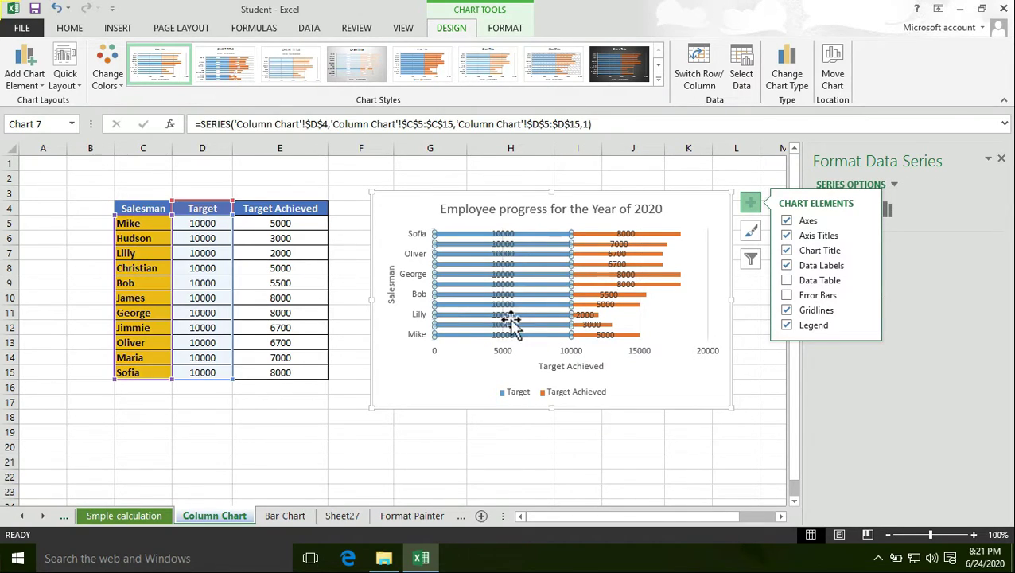
pyautogui.click(590, 316)
pyautogui.click(587, 315)
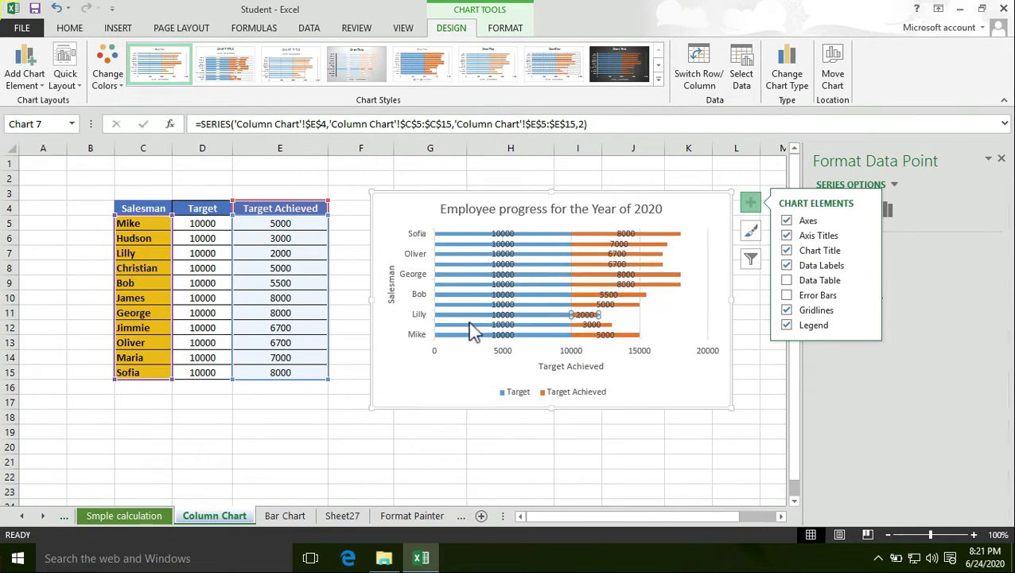
pyautogui.click(453, 317)
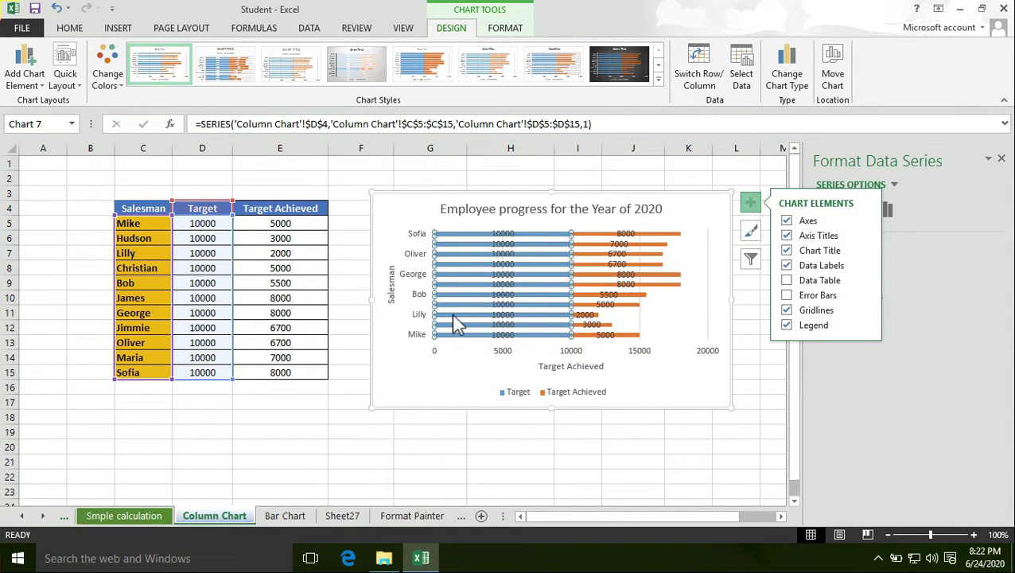
pyautogui.click(453, 317)
pyautogui.click(419, 262)
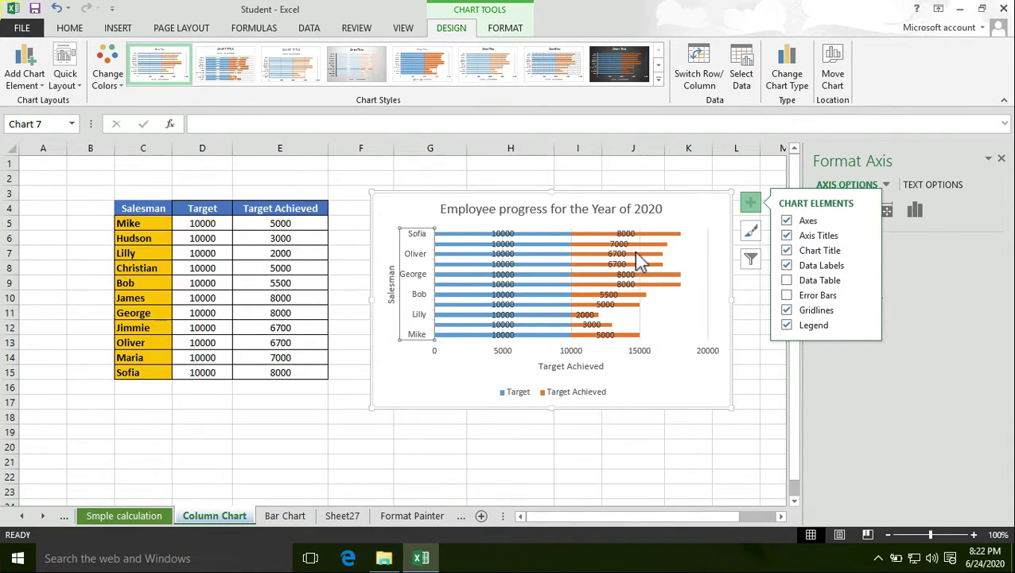
pyautogui.click(641, 263)
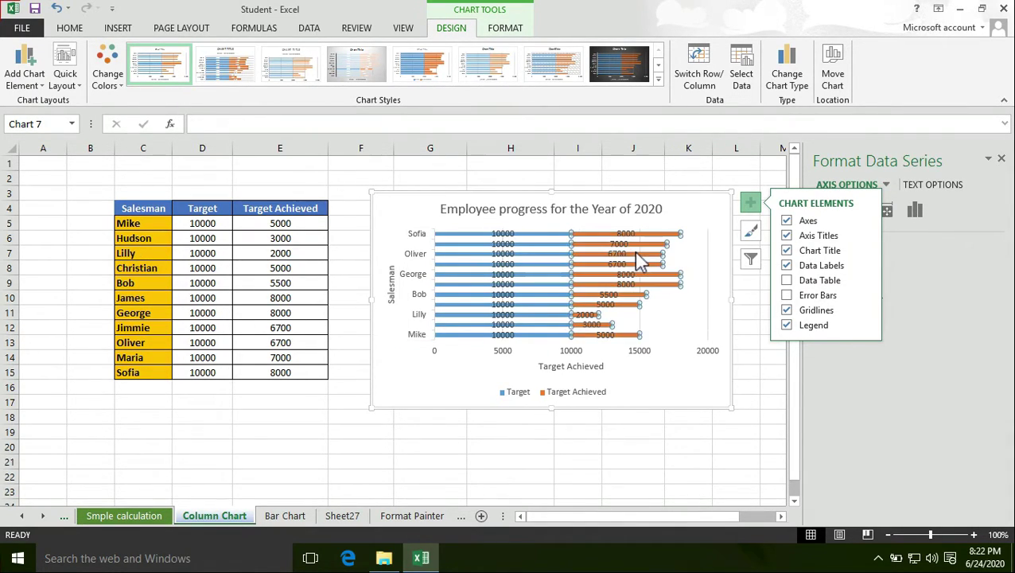
# Step: Examine the Target and Target Achieved bars and their value labels for several salesmen in the chart
pyautogui.click(514, 256)
pyautogui.click(537, 264)
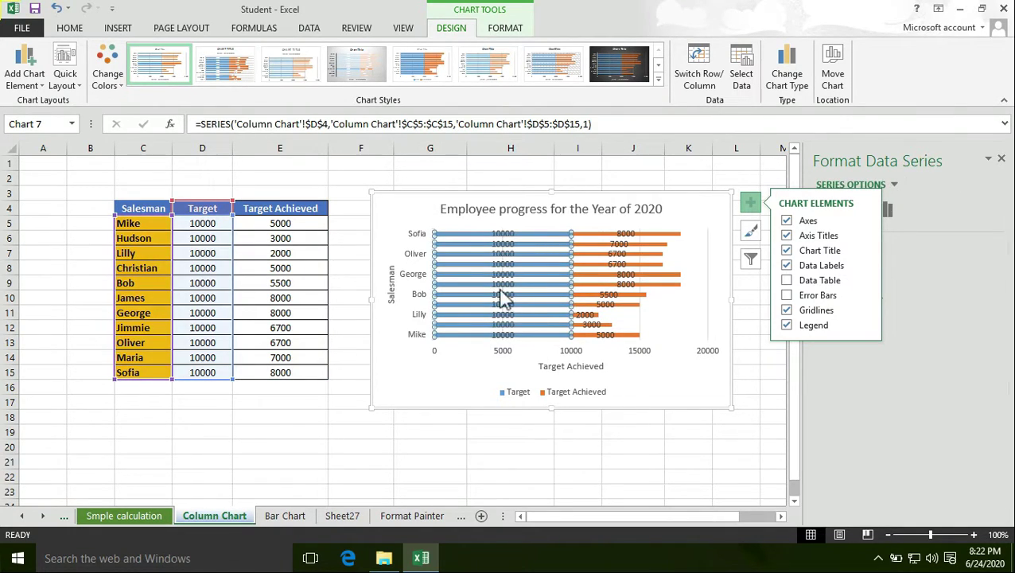
pyautogui.click(471, 233)
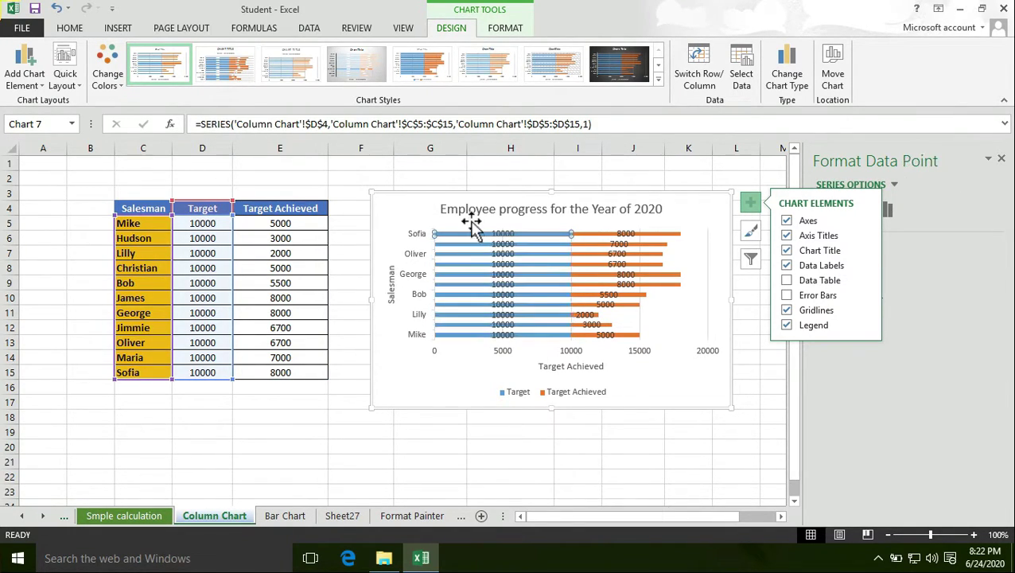
pyautogui.click(598, 238)
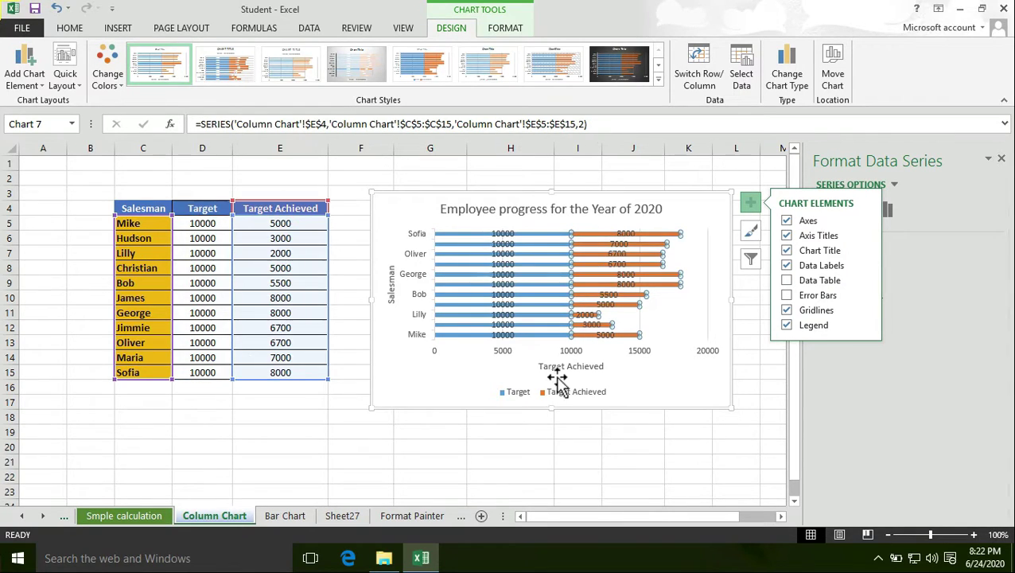
pyautogui.click(624, 244)
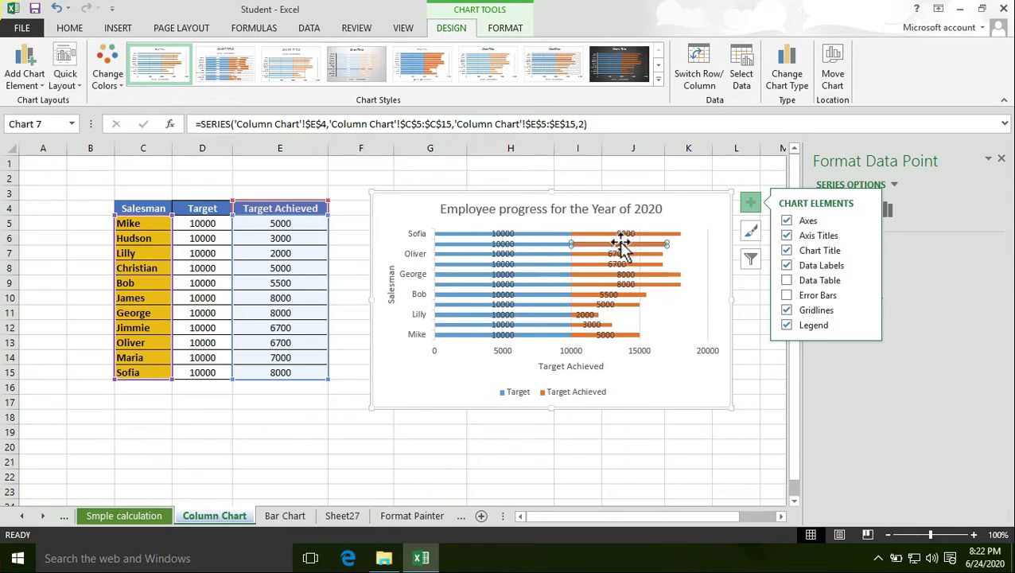
pyautogui.click(628, 233)
pyautogui.click(617, 253)
pyautogui.click(605, 305)
pyautogui.click(615, 293)
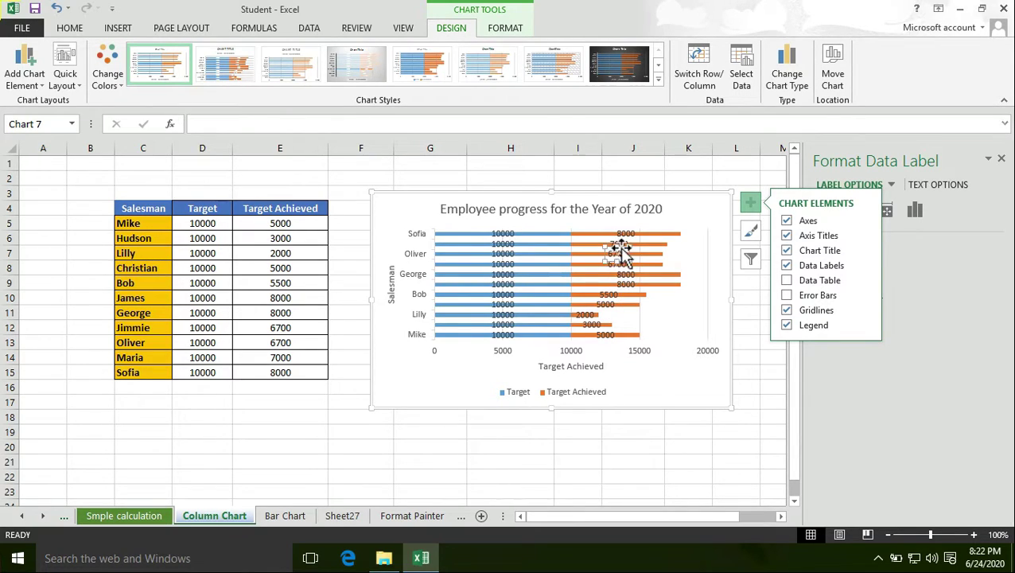
pyautogui.click(501, 251)
pyautogui.click(503, 256)
pyautogui.click(504, 284)
pyautogui.click(504, 324)
pyautogui.click(503, 275)
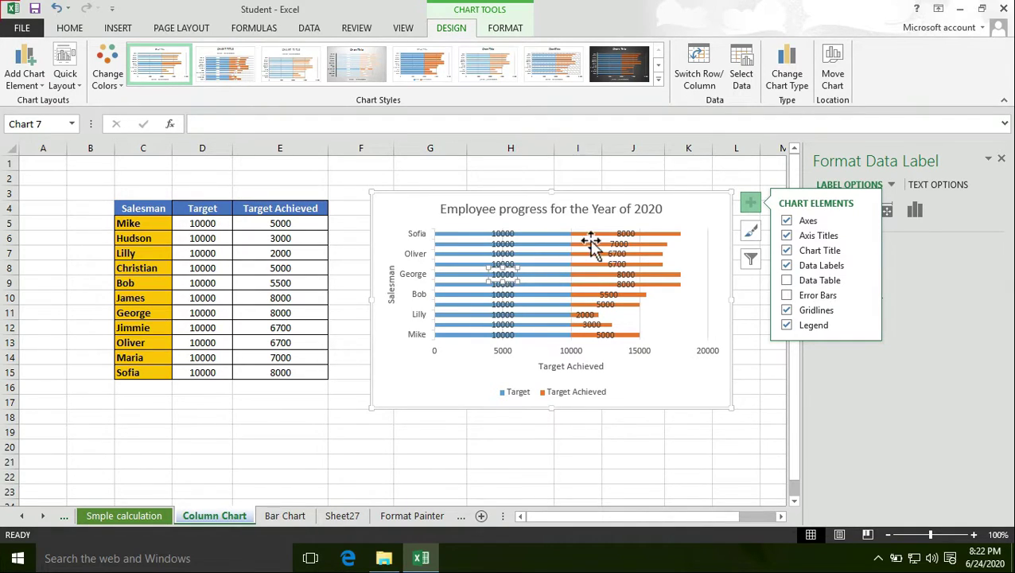
# Step: Try hiding the data labels on the bars and restore them
pyautogui.click(788, 267)
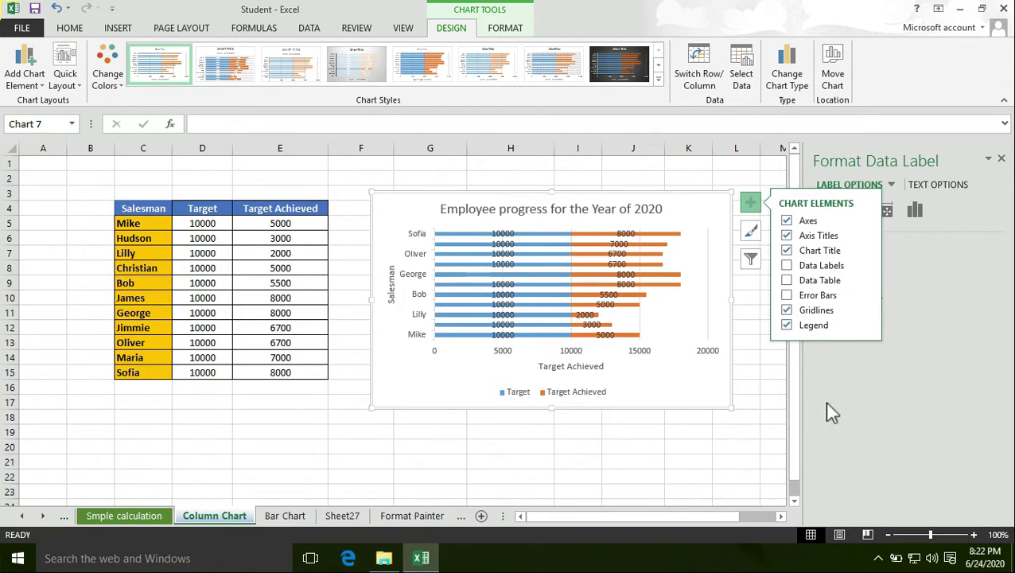
pyautogui.click(786, 265)
pyautogui.click(544, 332)
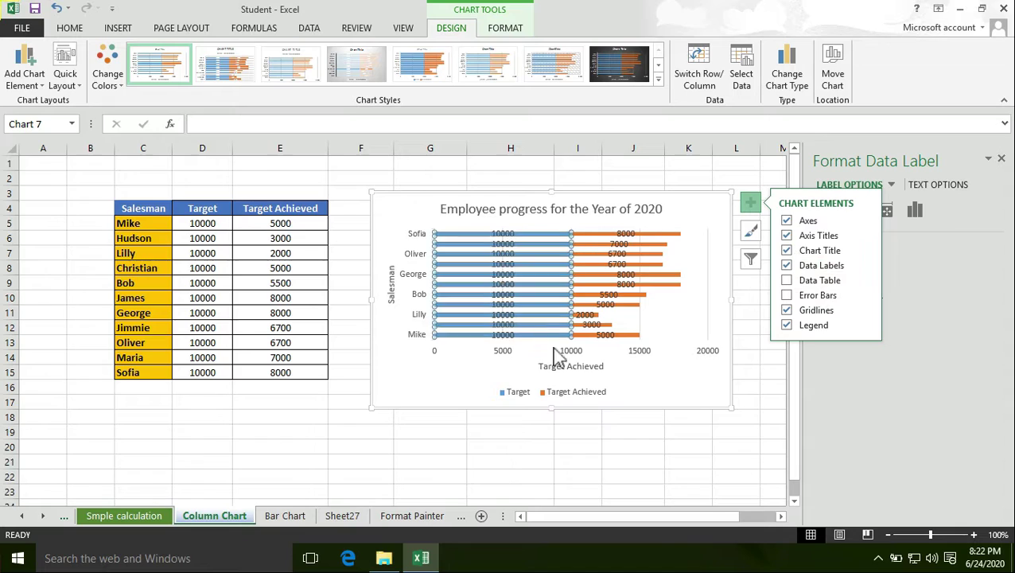
pyautogui.click(706, 334)
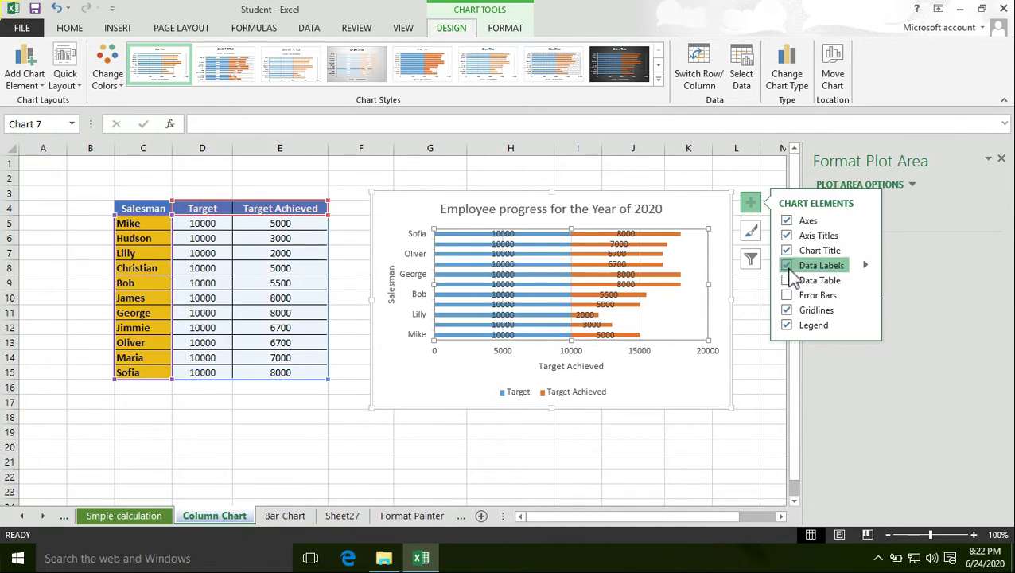
pyautogui.click(787, 266)
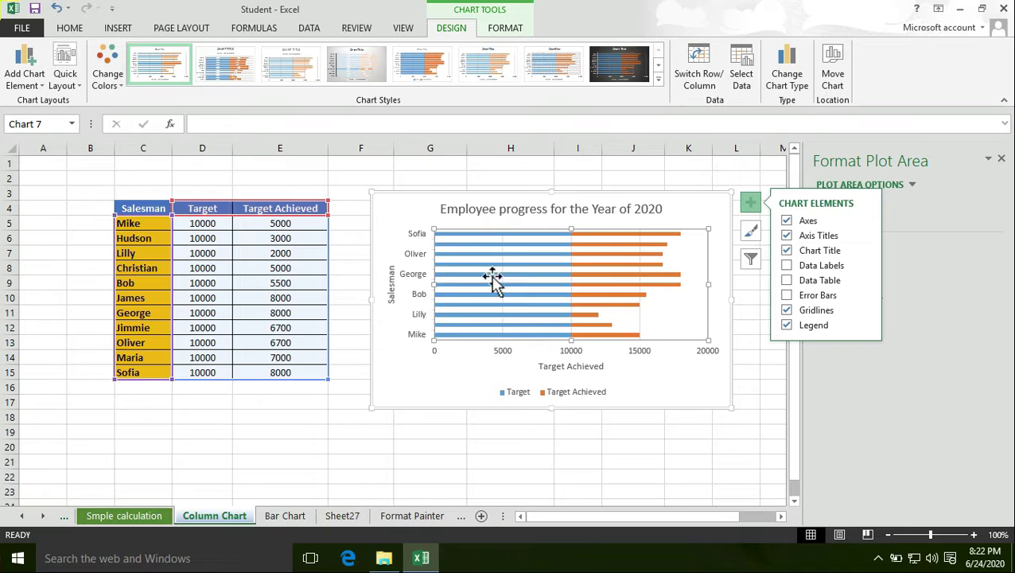
pyautogui.moveTo(491, 244)
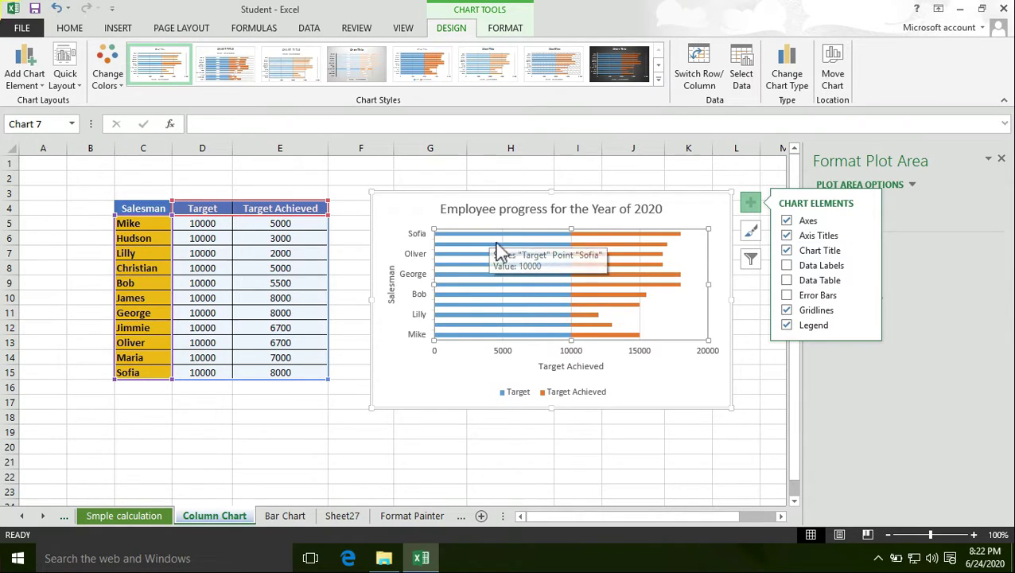
pyautogui.moveTo(539, 262)
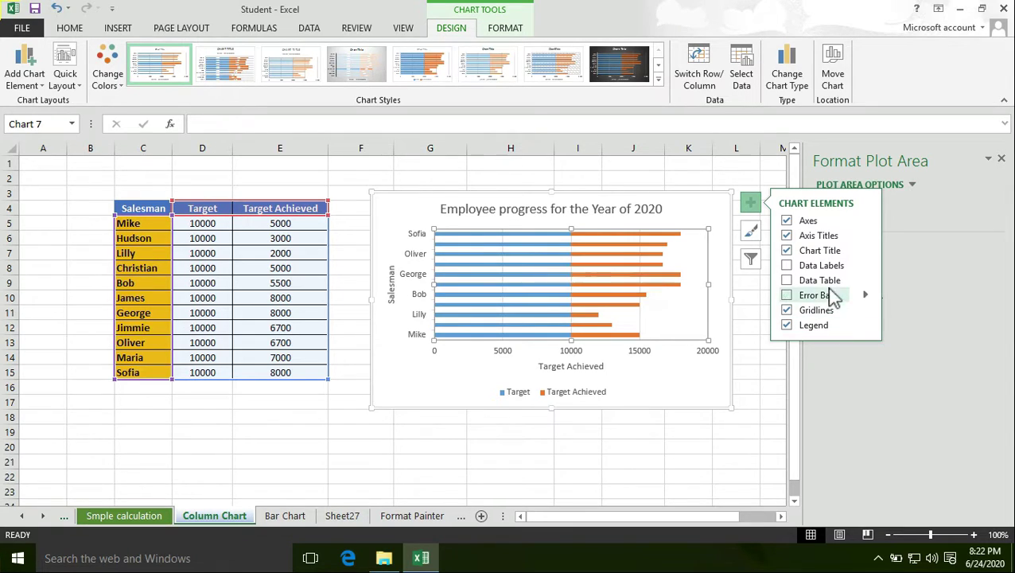
pyautogui.click(787, 265)
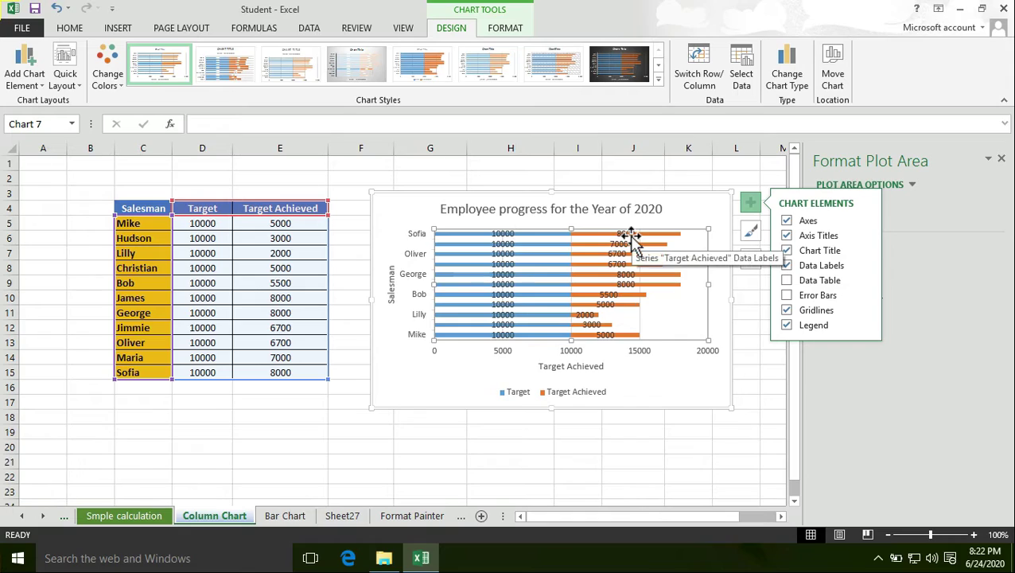
pyautogui.click(786, 266)
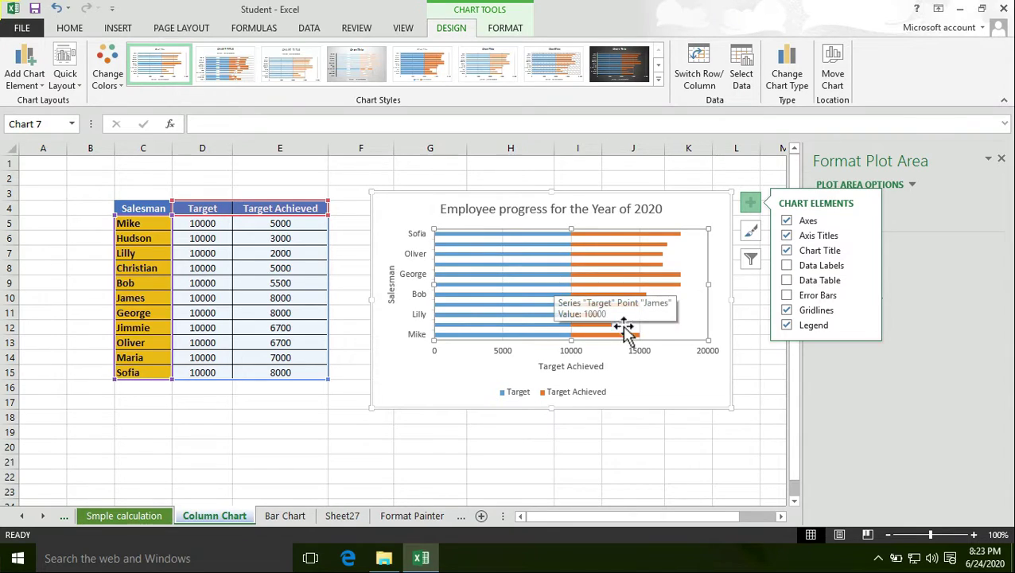
pyautogui.click(788, 268)
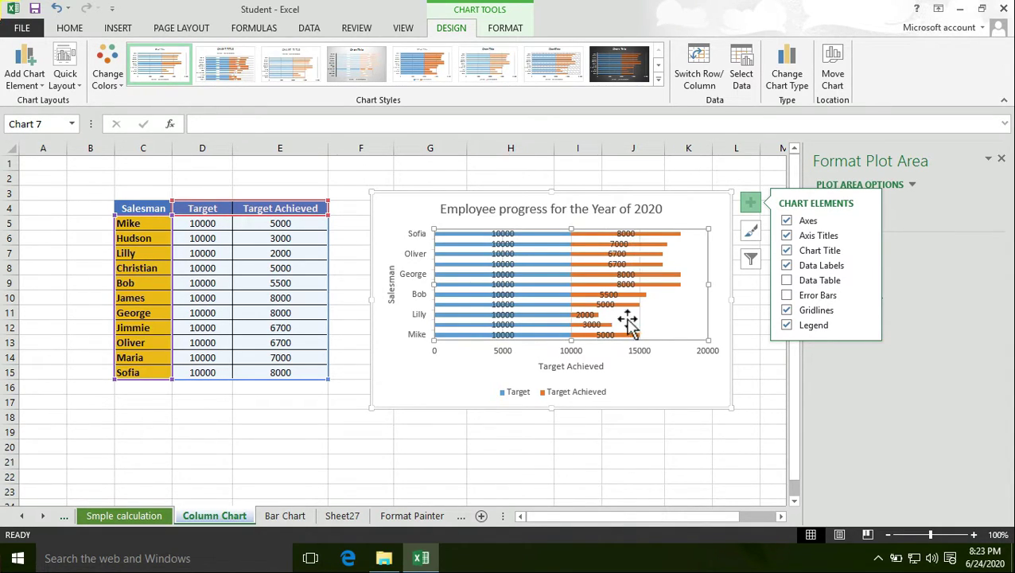
# Step: Try adding a data table below the bars of the chart and remove it again
pyautogui.click(788, 281)
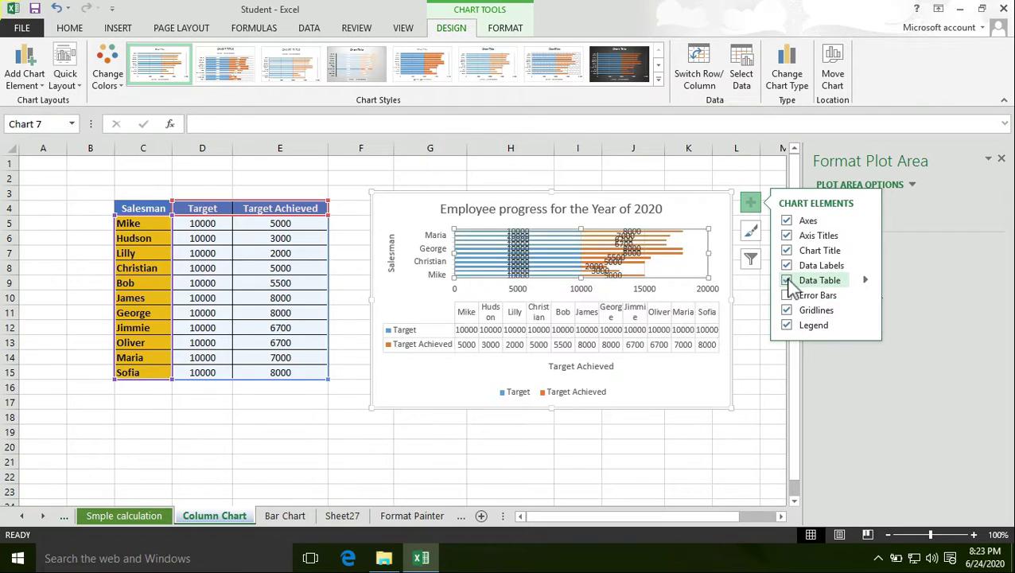
pyautogui.click(788, 282)
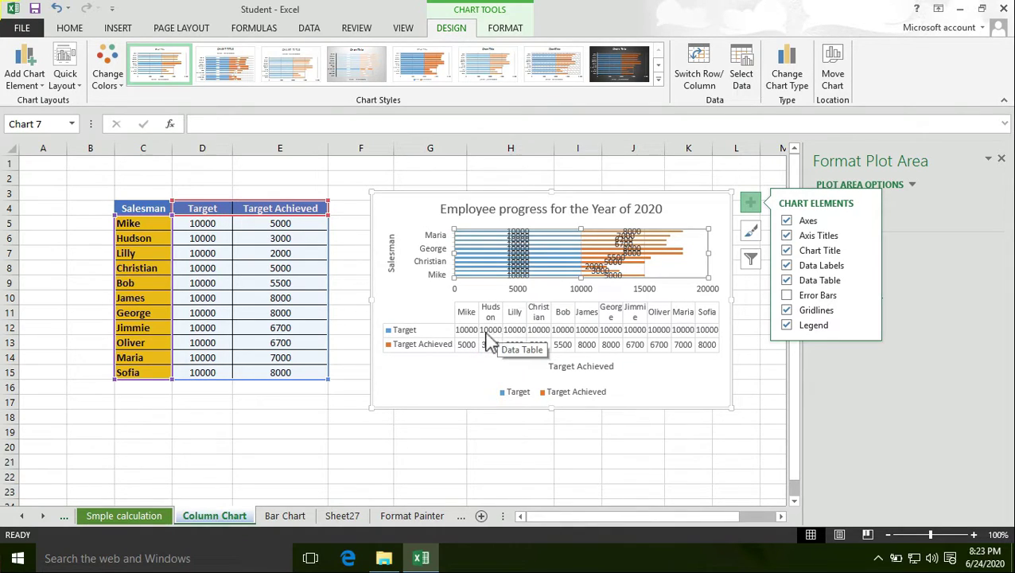
pyautogui.click(469, 339)
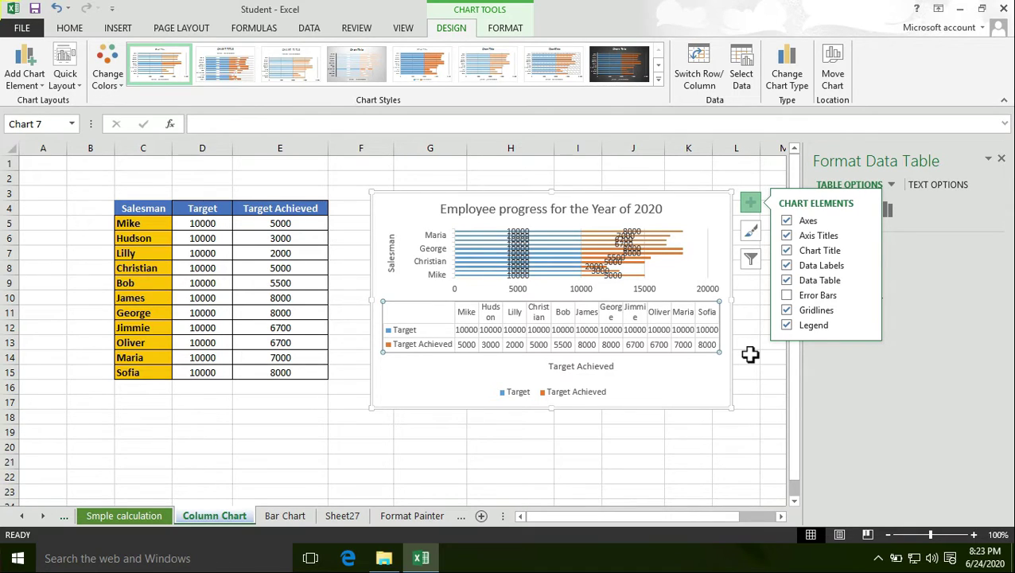
pyautogui.click(787, 281)
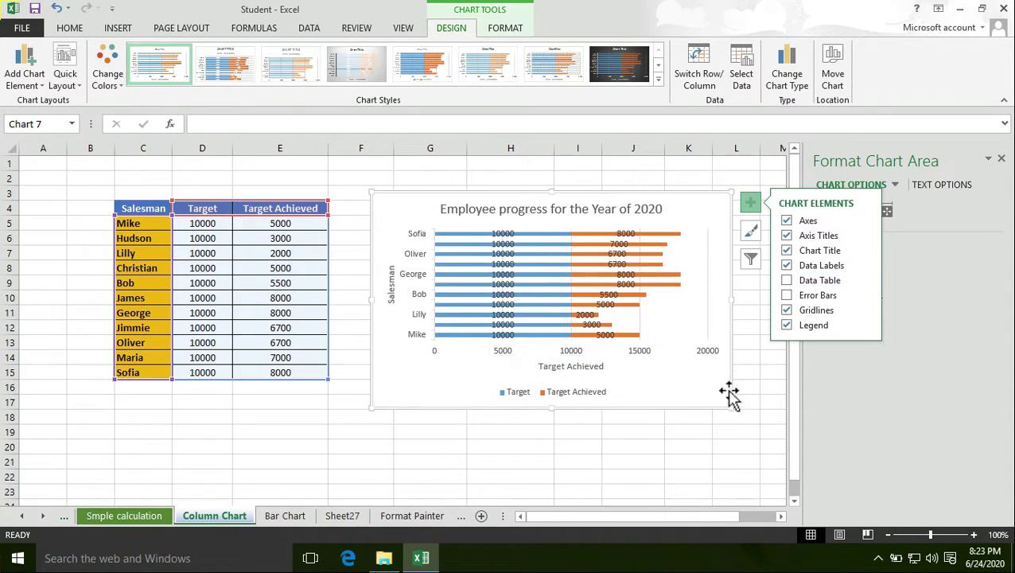
# Step: Try out error bars on the chart, remove them and turn off the gridlines
pyautogui.click(786, 296)
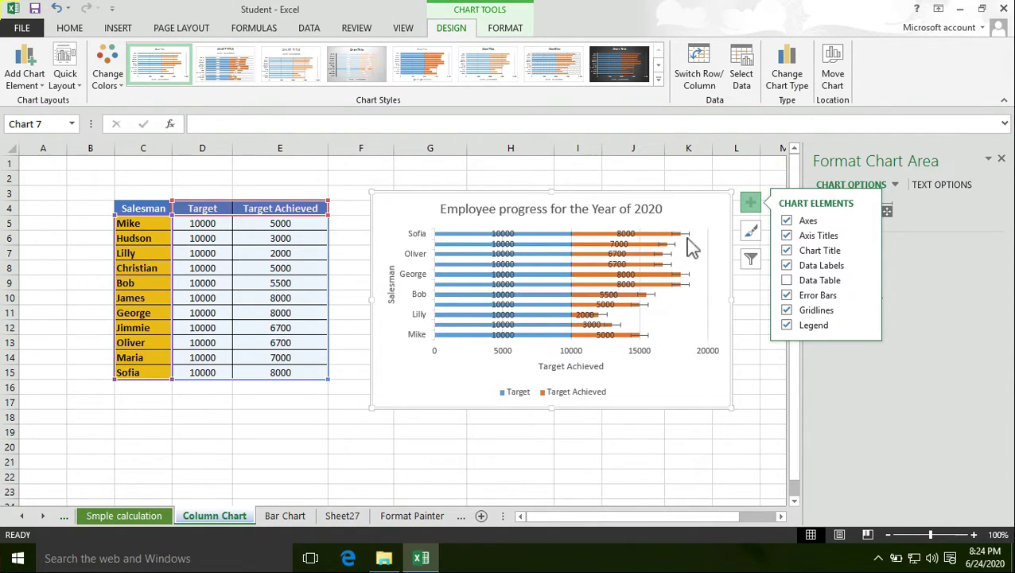
pyautogui.click(786, 296)
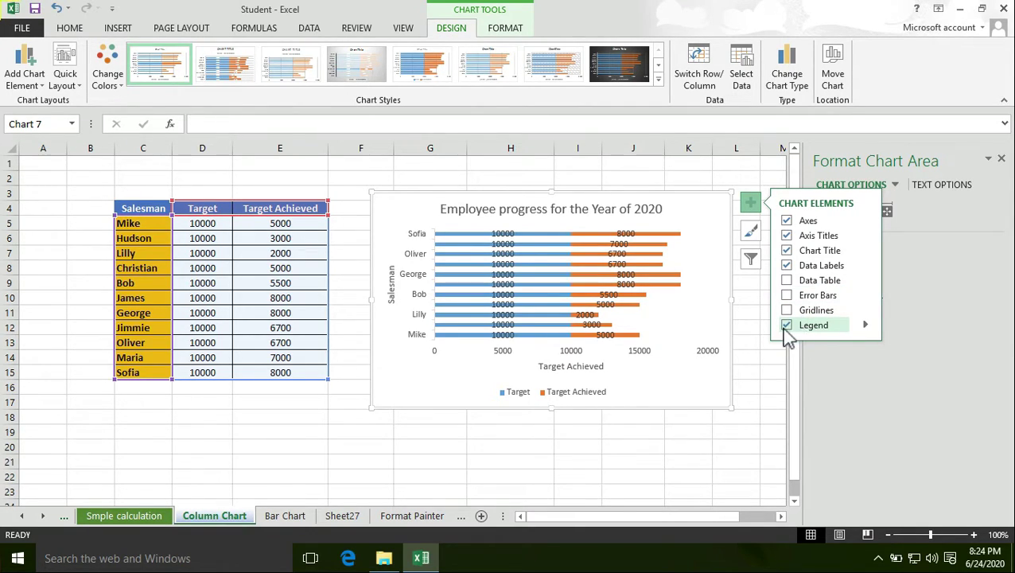
# Step: Examine the legend entries Target and Target Achieved, matching each one's colour with its series of bars
pyautogui.click(521, 400)
pyautogui.click(573, 395)
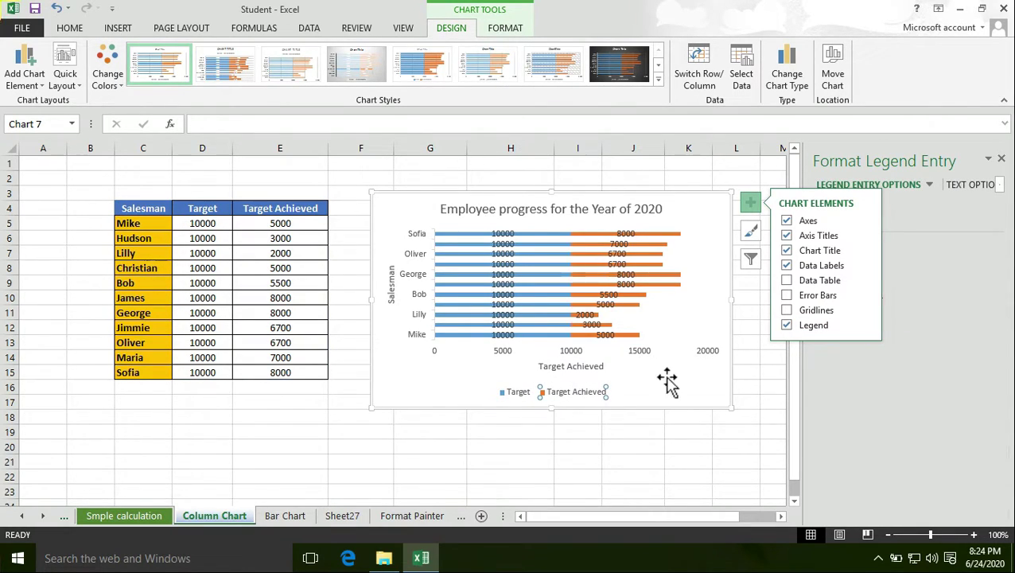
pyautogui.click(628, 387)
pyautogui.click(534, 398)
pyautogui.click(585, 395)
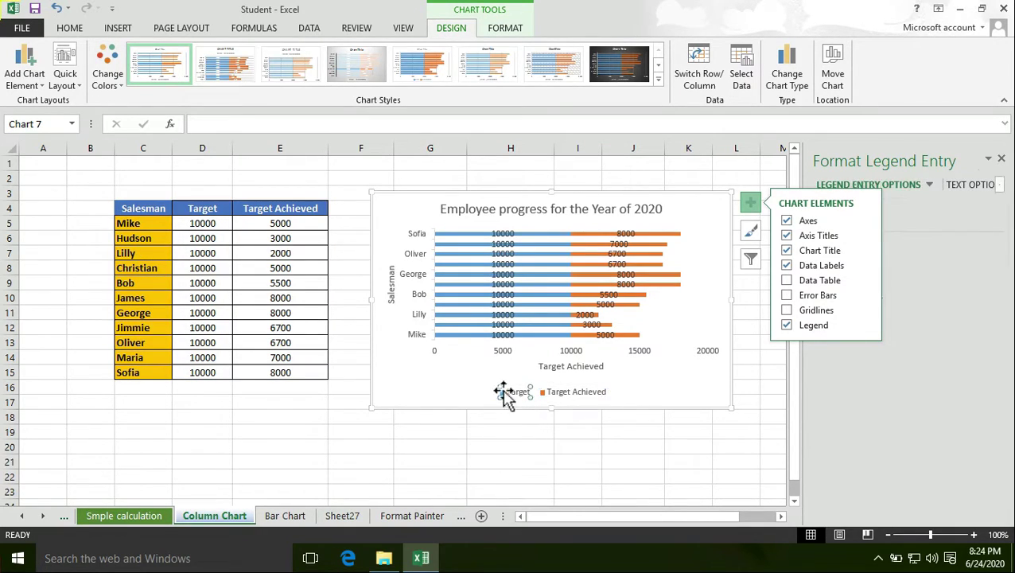
pyautogui.click(503, 390)
pyautogui.click(480, 335)
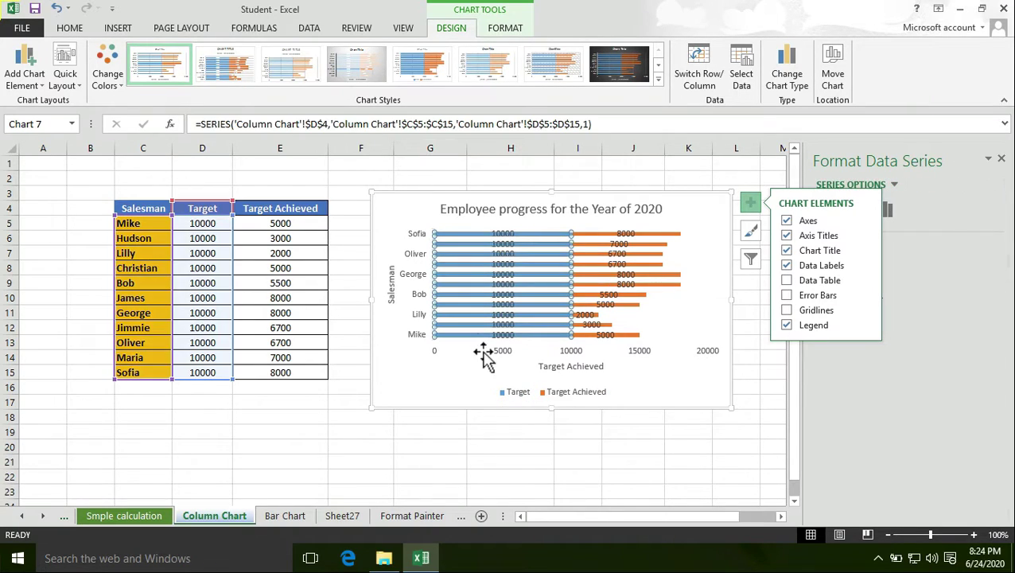
pyautogui.click(522, 396)
pyautogui.click(561, 393)
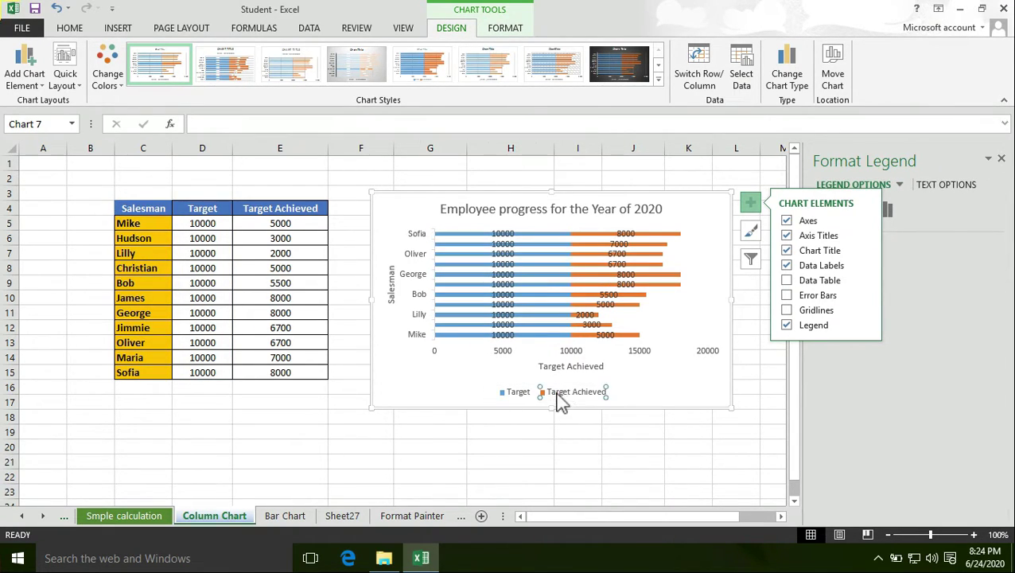
pyautogui.click(623, 335)
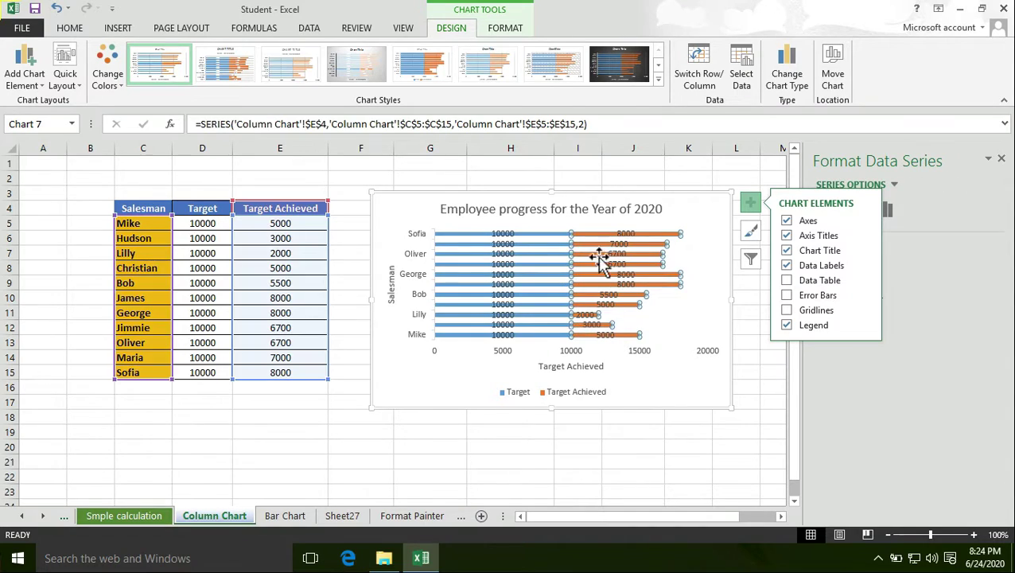
pyautogui.click(675, 385)
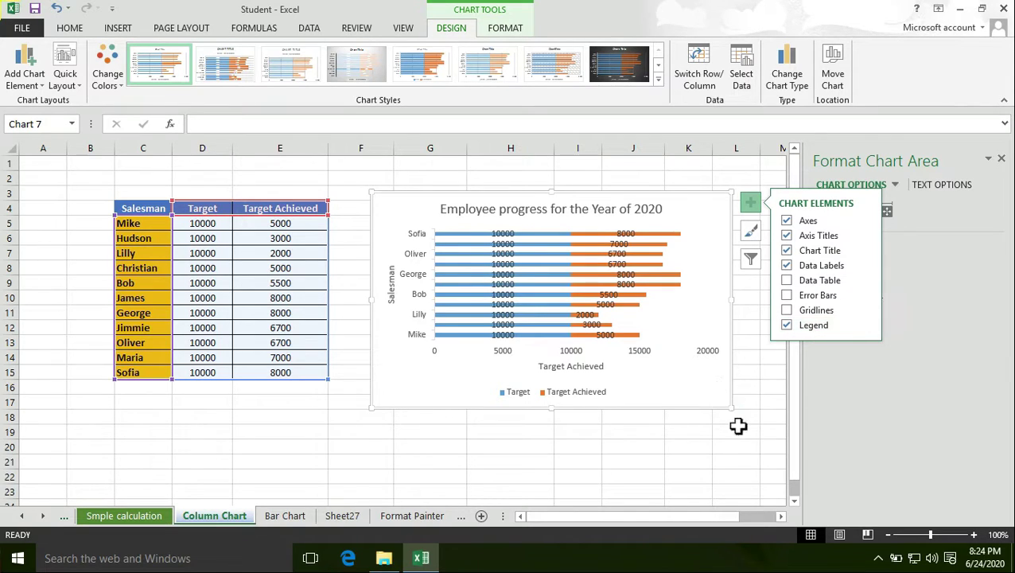
# Step: Try hiding the chart legend and restore it
pyautogui.click(788, 328)
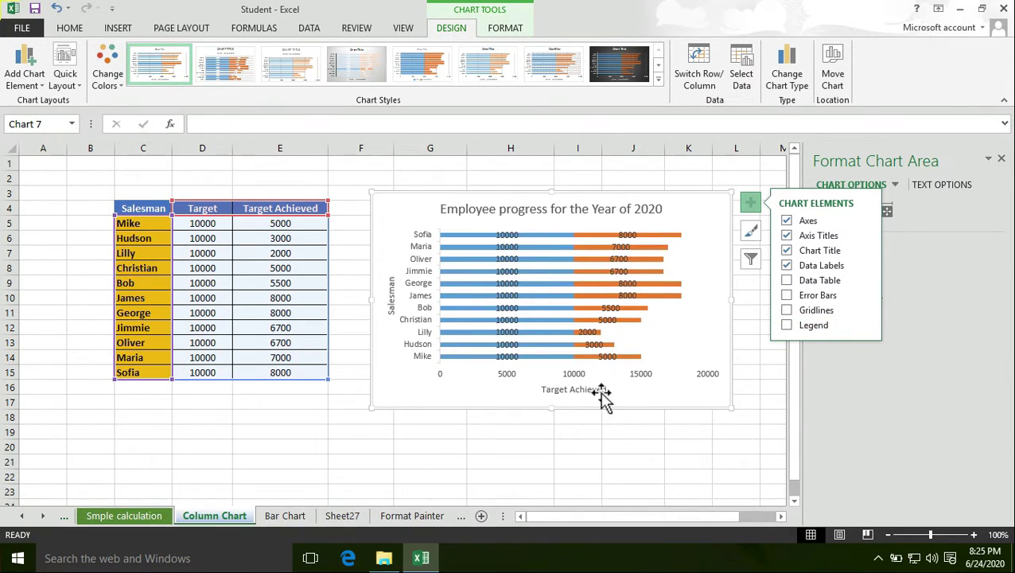
pyautogui.click(786, 325)
pyautogui.click(786, 325)
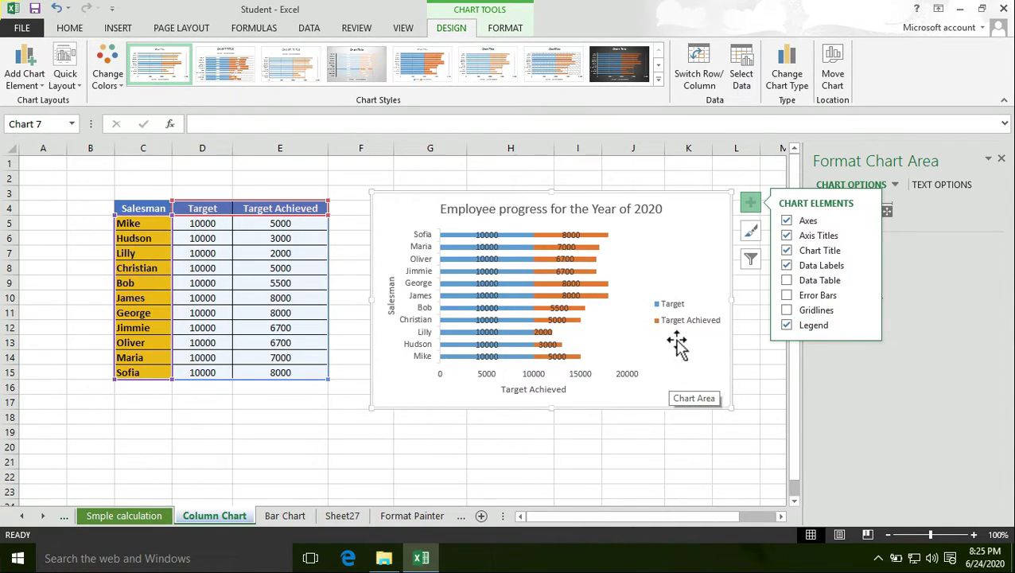
# Step: Preview the available chart styles and apply the one with the dark background
pyautogui.click(752, 232)
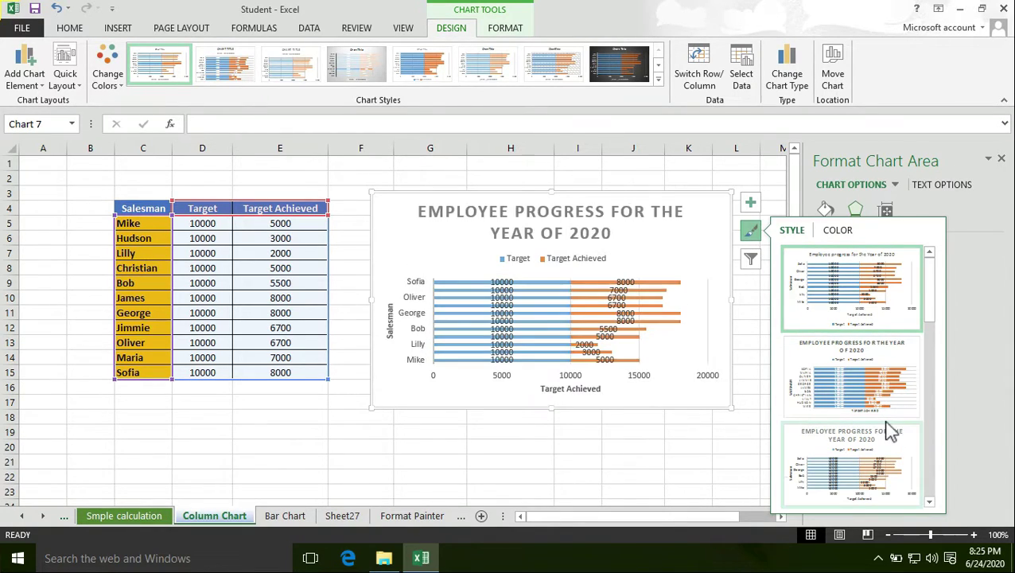
pyautogui.scroll(-2, 867, 398)
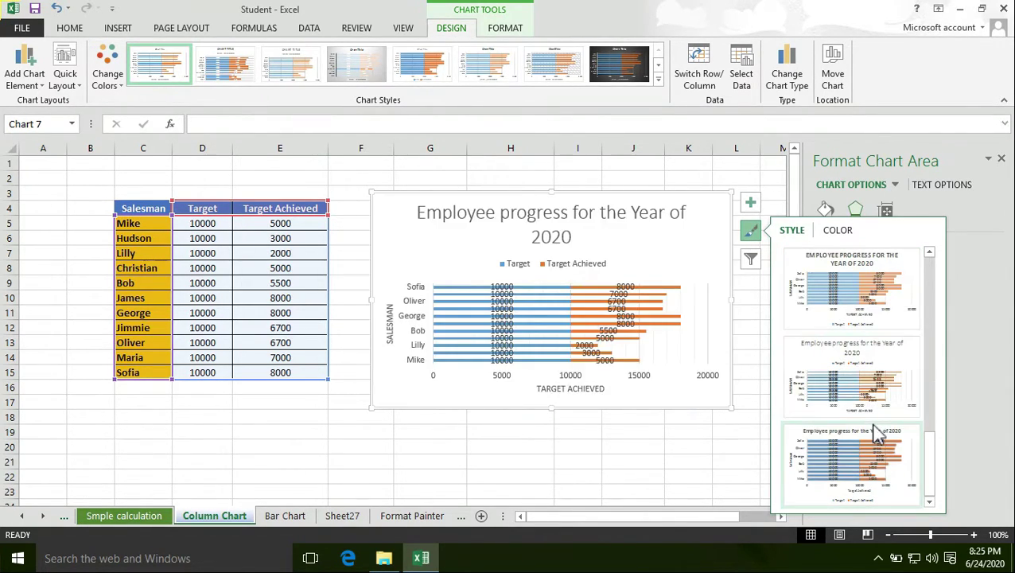
pyautogui.scroll(2, 870, 424)
pyautogui.scroll(-2, 870, 424)
pyautogui.scroll(-1, 867, 433)
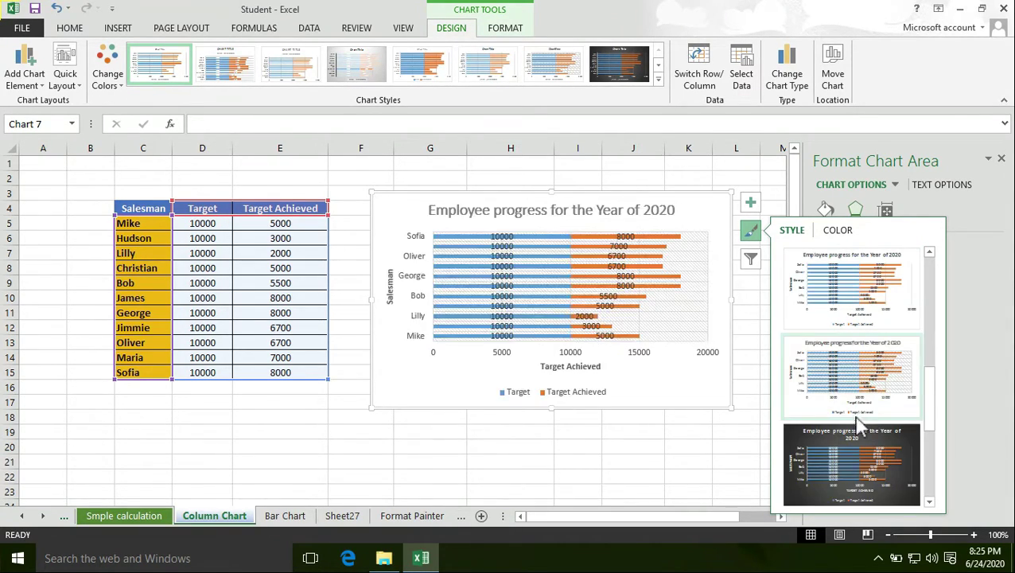
pyautogui.click(859, 475)
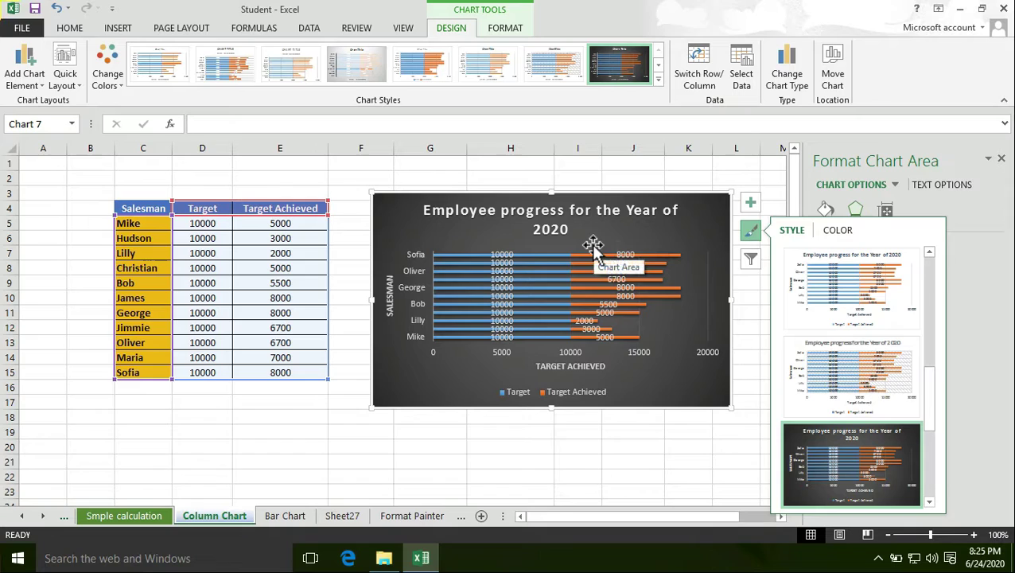
pyautogui.click(654, 433)
# Step: Examine the Target and Target Achieved bars in the chart against their legend entries
pyautogui.click(654, 289)
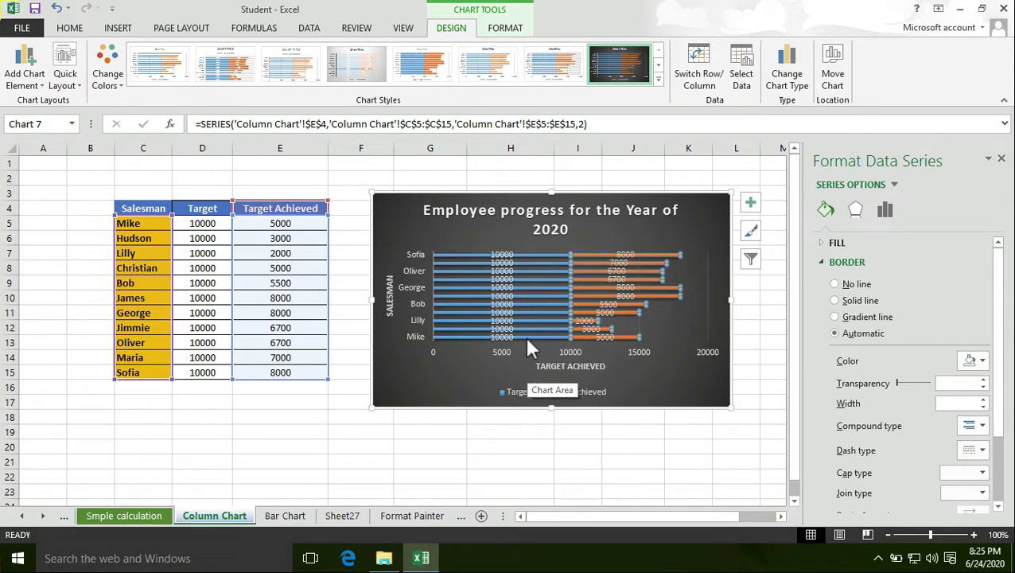
pyautogui.click(503, 391)
pyautogui.click(524, 271)
pyautogui.click(543, 391)
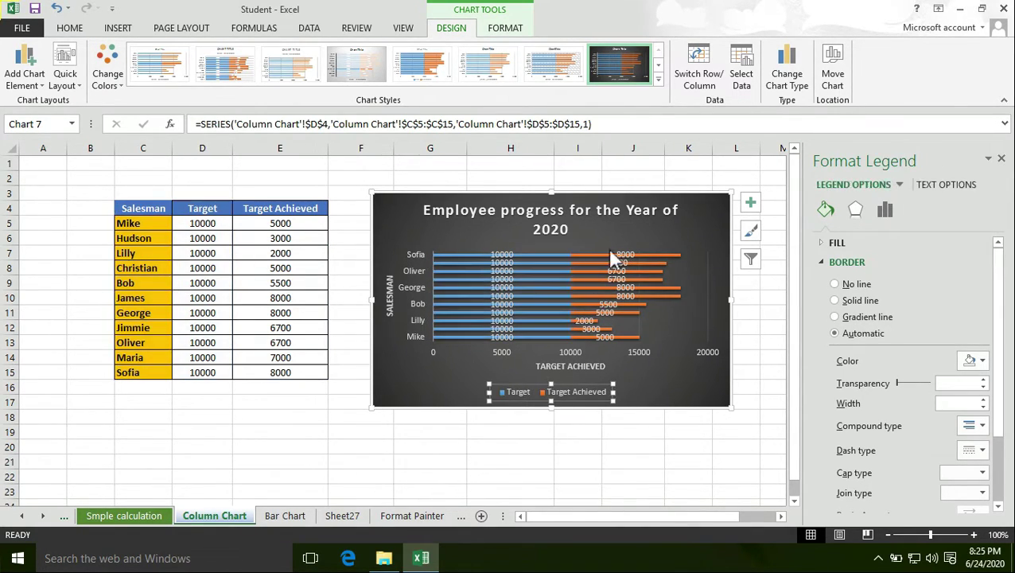
pyautogui.click(607, 249)
# Step: Examine the salesman names on the vertical axis and the value scale on the horizontal axis
pyautogui.click(416, 267)
pyautogui.click(519, 359)
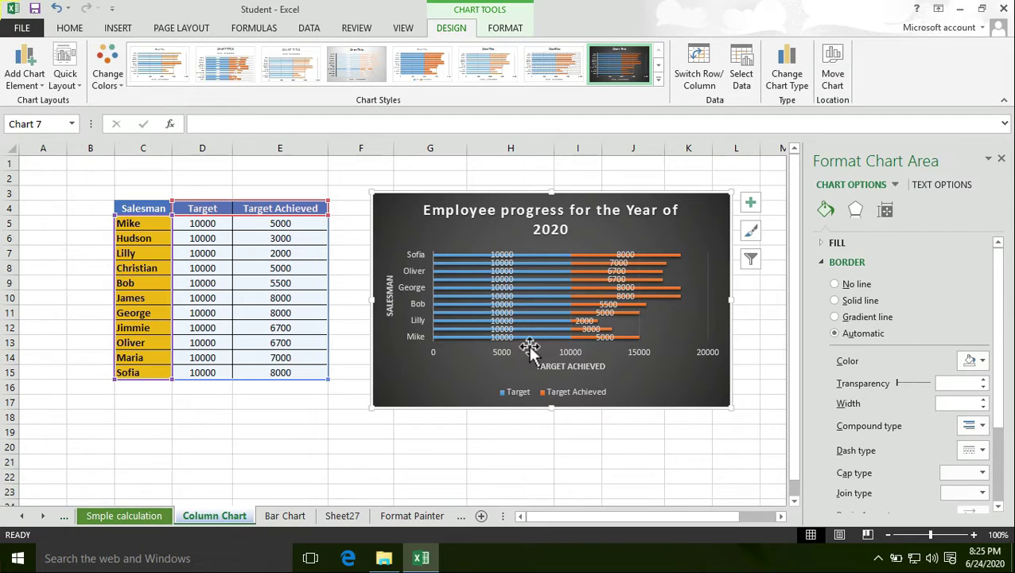
pyautogui.click(412, 255)
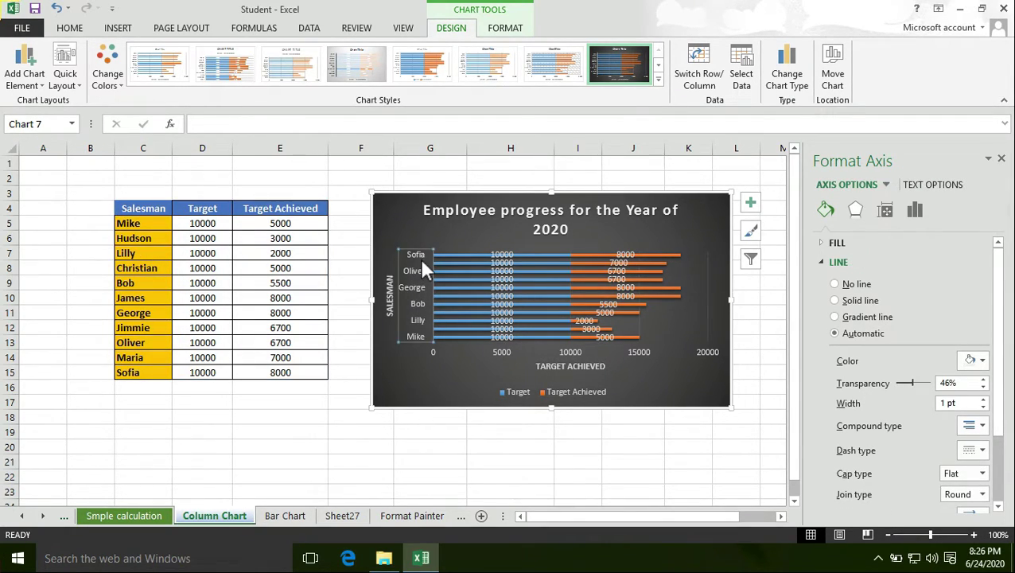
pyautogui.click(478, 350)
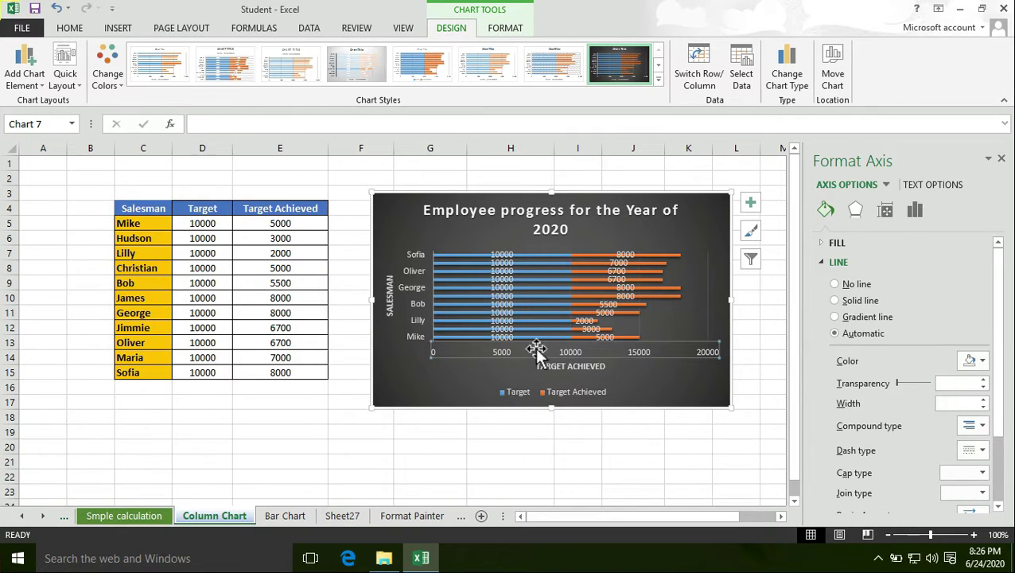
pyautogui.click(411, 268)
pyautogui.click(395, 310)
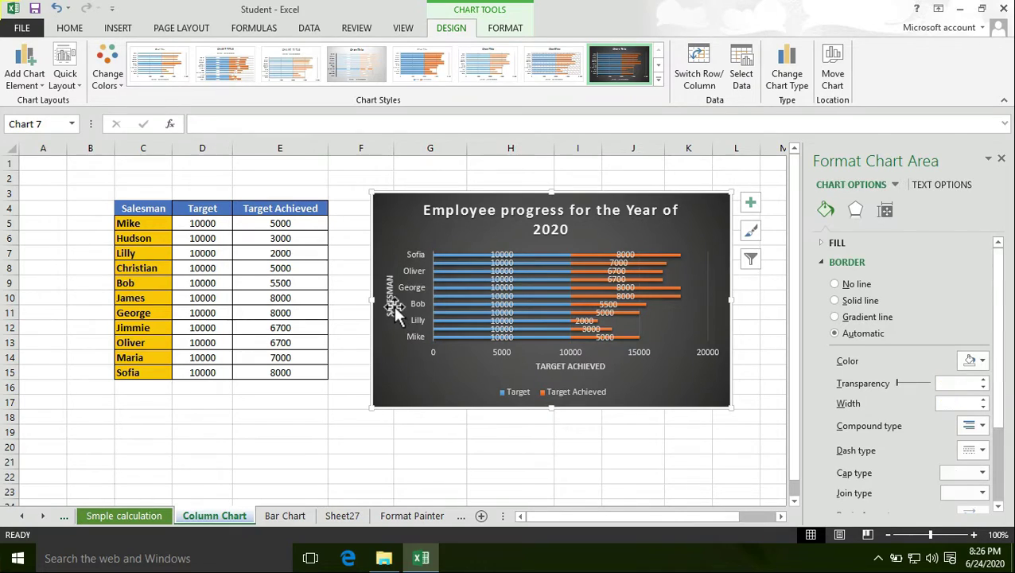
# Step: Examine the Salesman and Target Achieved axis titles and which axis each one describes
pyautogui.click(390, 296)
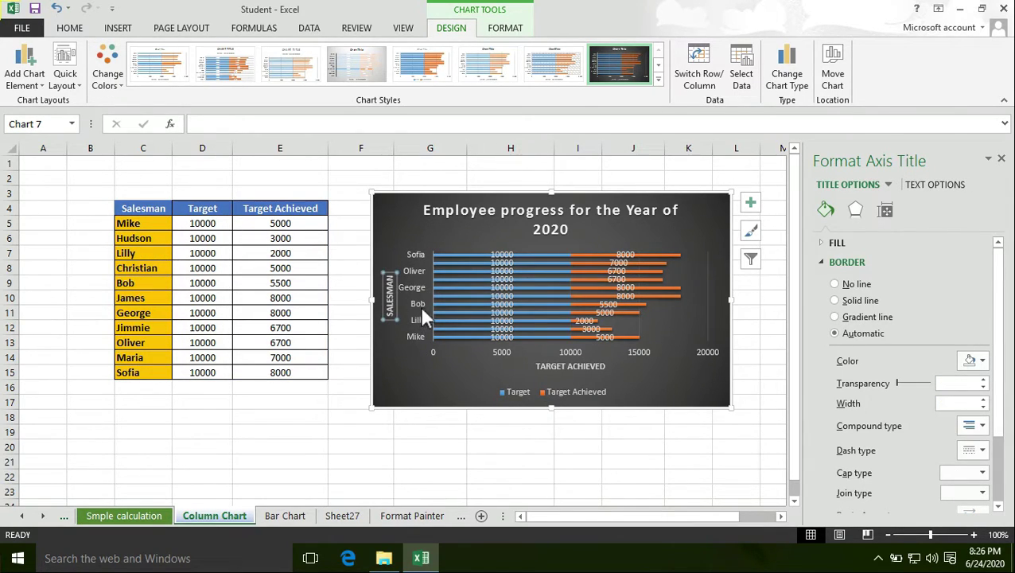
pyautogui.click(390, 337)
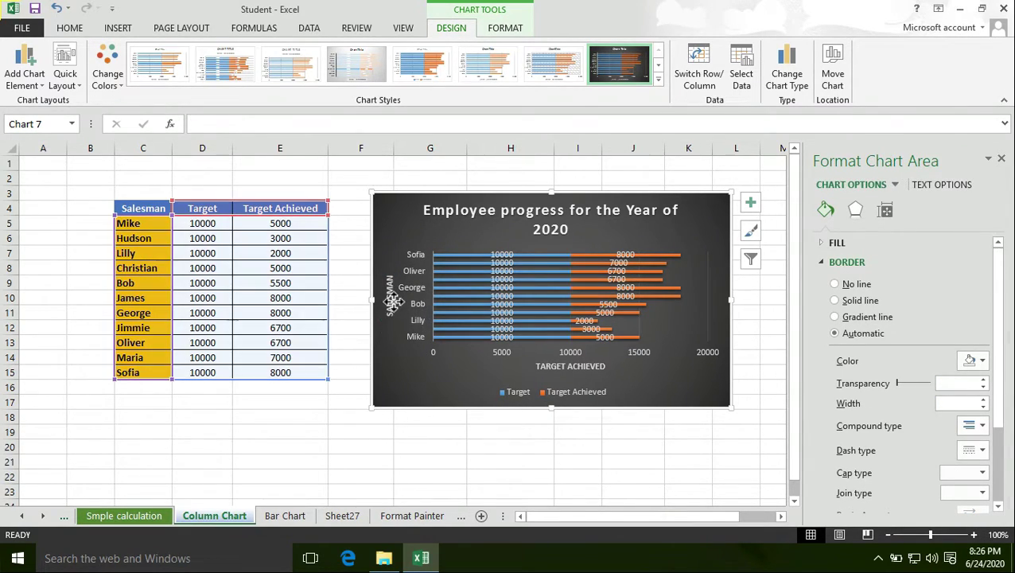
pyautogui.click(389, 295)
pyautogui.click(517, 354)
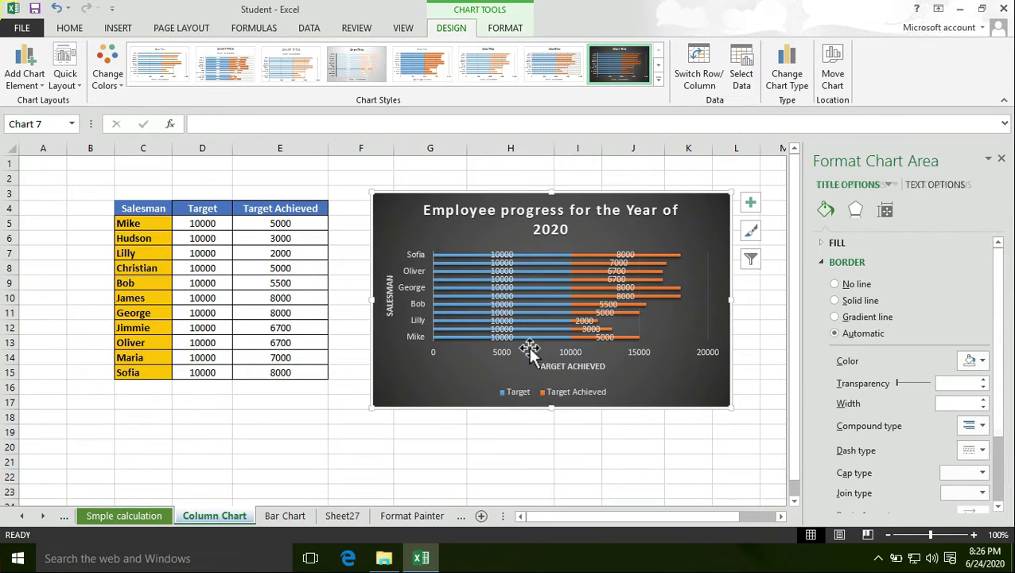
pyautogui.click(583, 364)
pyautogui.click(657, 392)
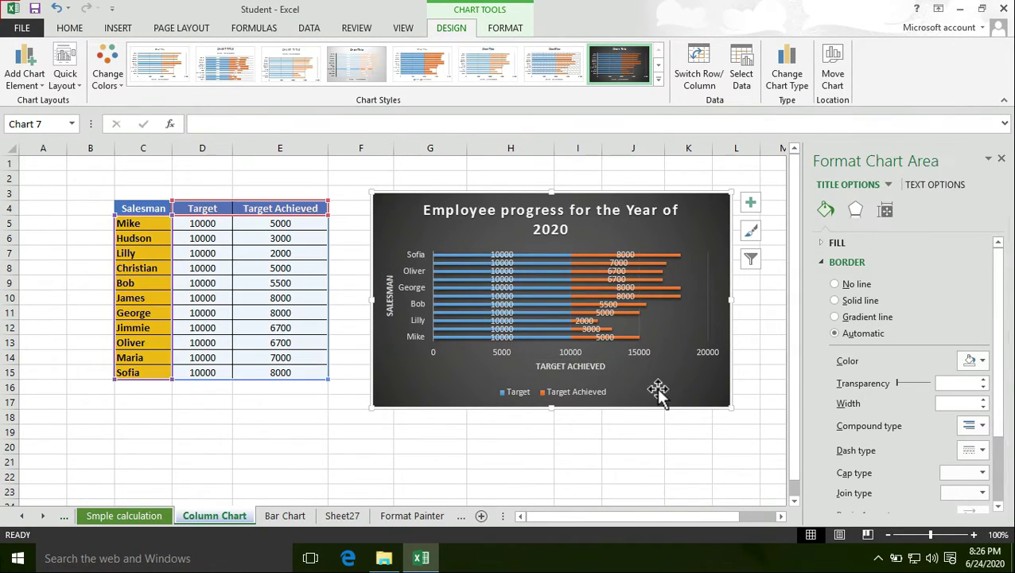
pyautogui.click(563, 368)
pyautogui.click(443, 294)
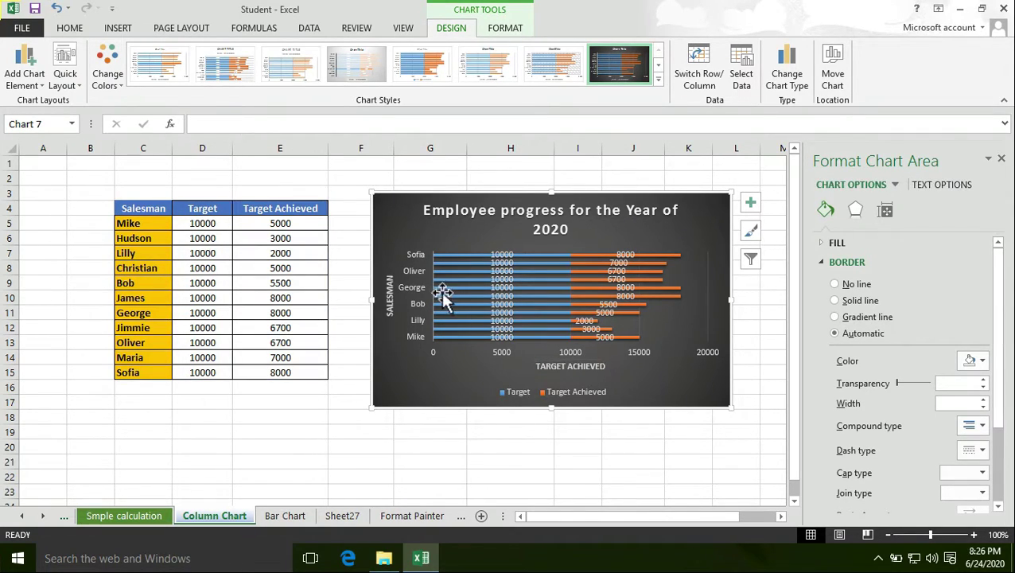
pyautogui.click(388, 293)
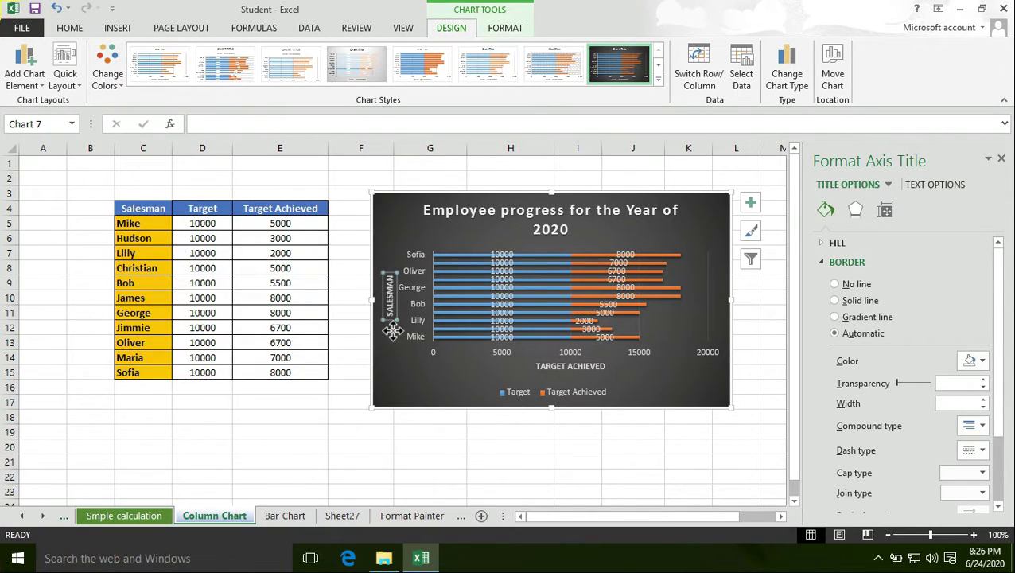
pyautogui.click(389, 314)
pyautogui.click(388, 292)
pyautogui.click(579, 367)
pyautogui.click(398, 296)
pyautogui.click(386, 294)
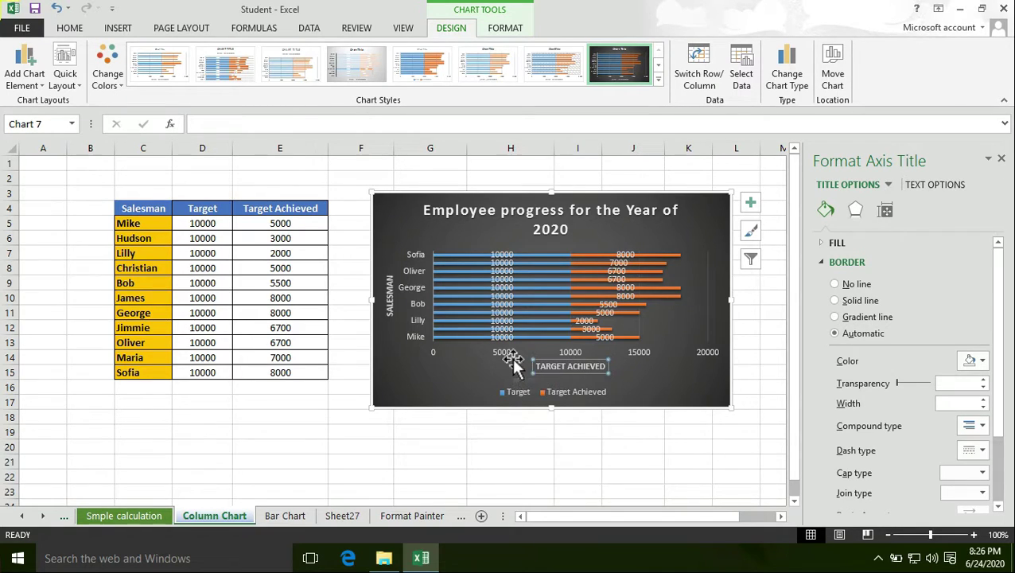
# Step: Compare the chart's horizontal value axis with its vertical category axis once more
pyautogui.click(657, 351)
pyautogui.click(648, 348)
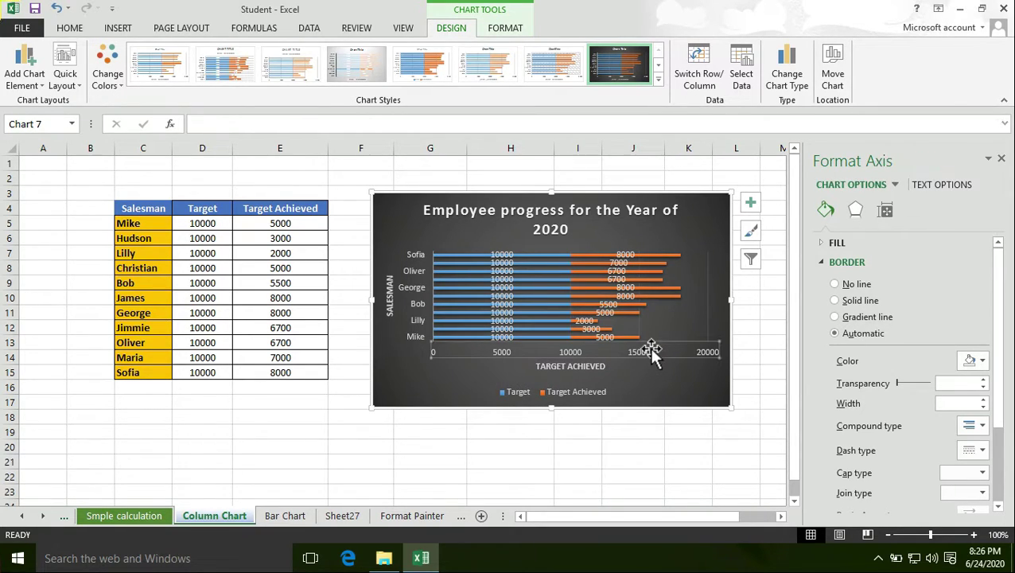
pyautogui.click(404, 278)
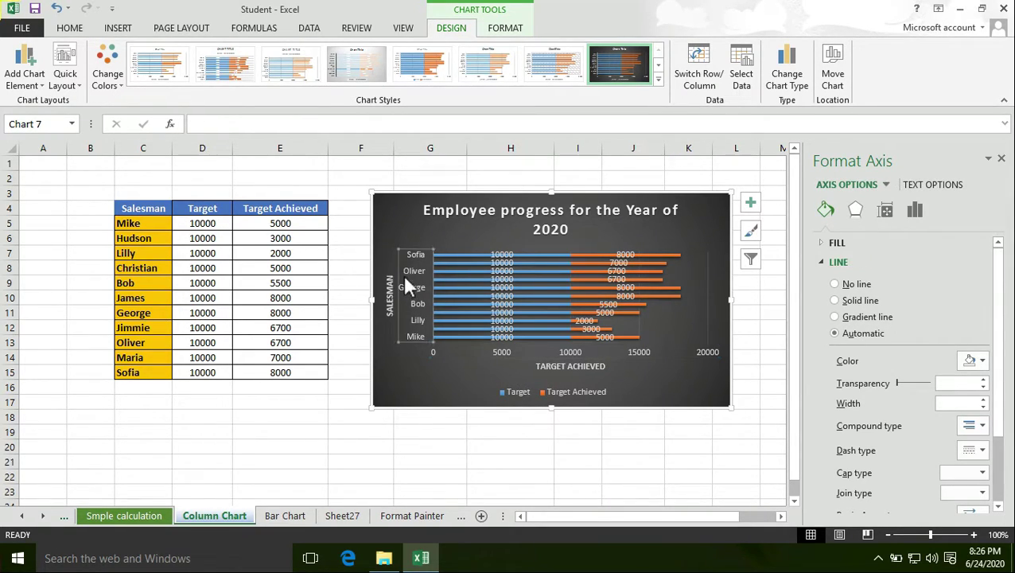
pyautogui.click(653, 347)
pyautogui.click(645, 351)
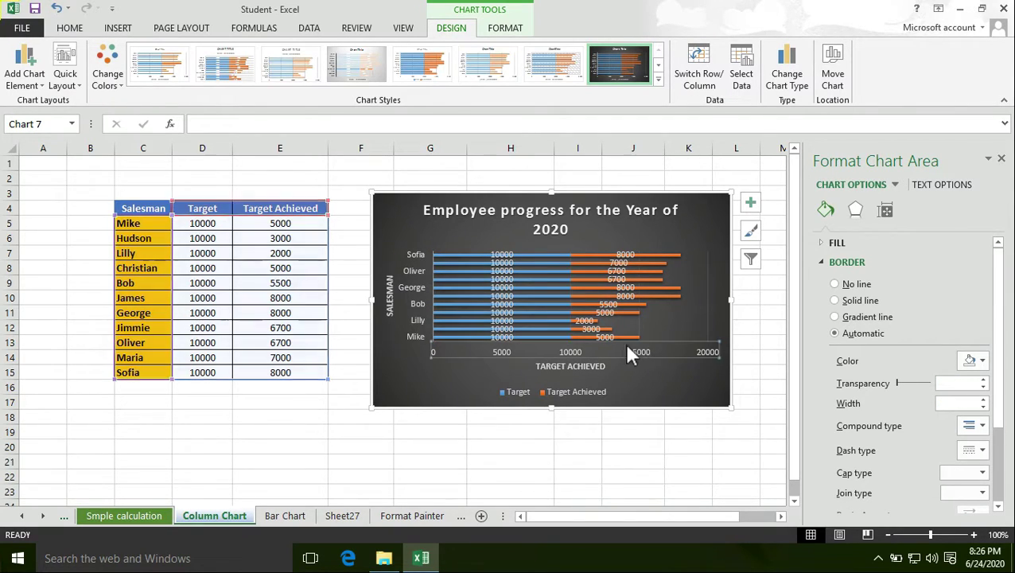
pyautogui.click(410, 279)
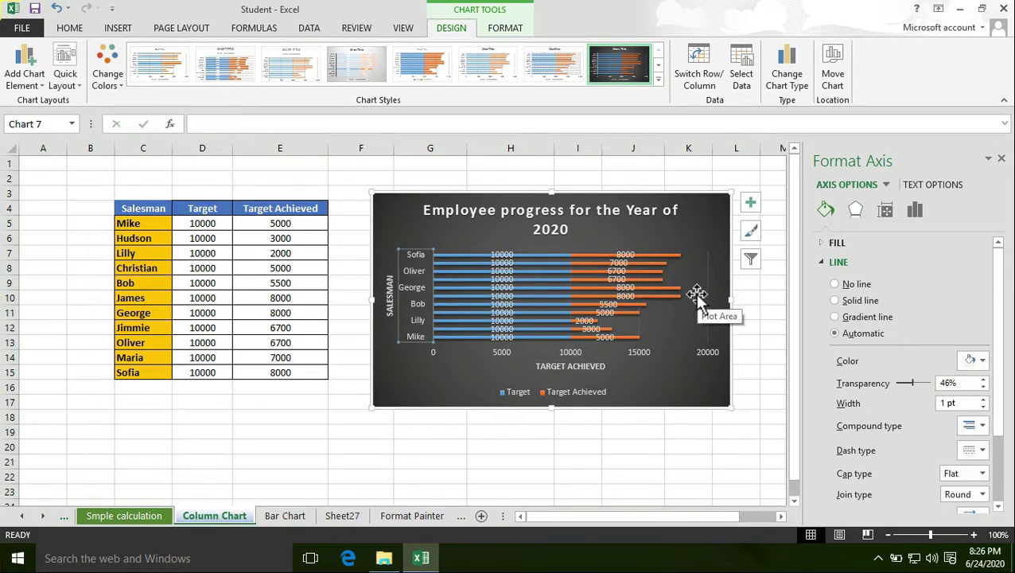
# Step: Delete the last two digits of the year in the chart title and re-enter them as 20
pyautogui.click(466, 211)
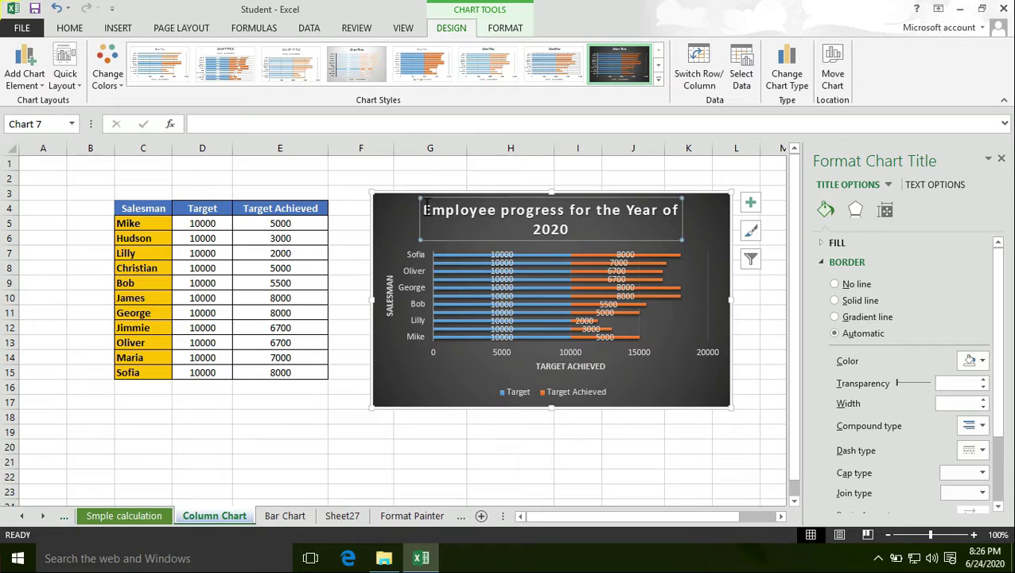
pyautogui.click(584, 231)
pyautogui.press('BackSpace')
pyautogui.press('BackSpace')
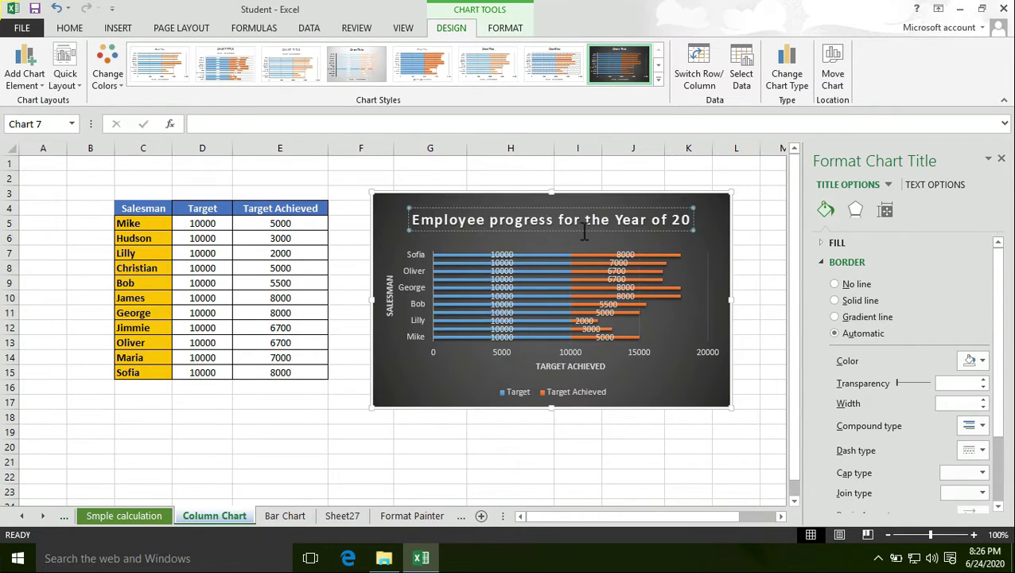
pyautogui.write('20')
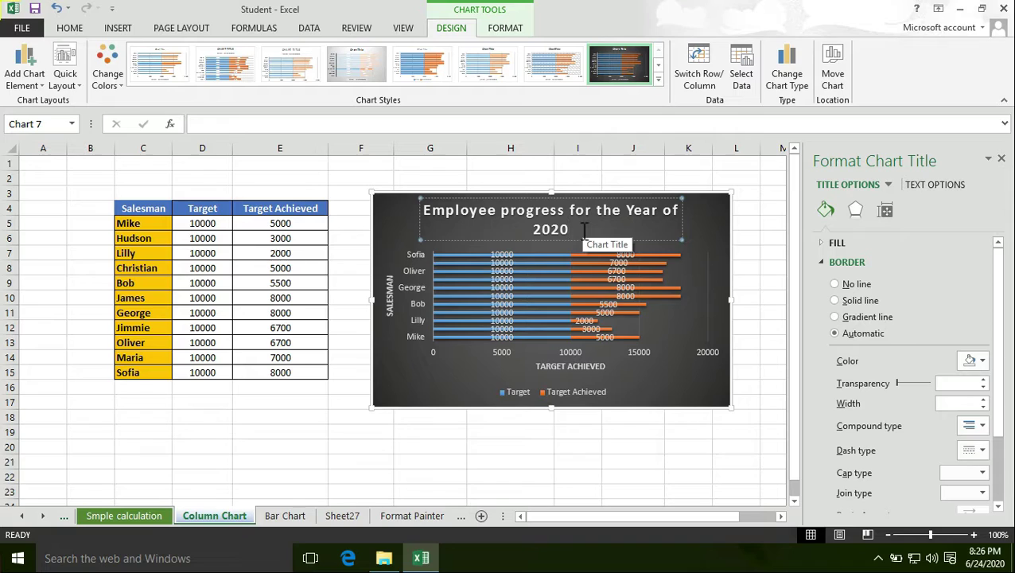
pyautogui.click(689, 237)
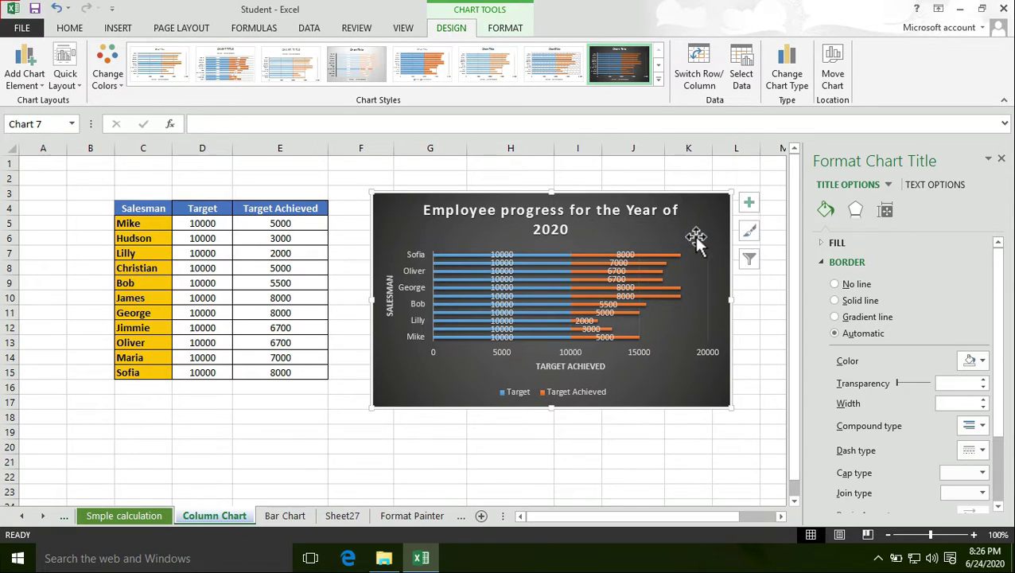
# Step: Preview the other chart styles, keep the dark-background style and deselect the chart
pyautogui.click(750, 231)
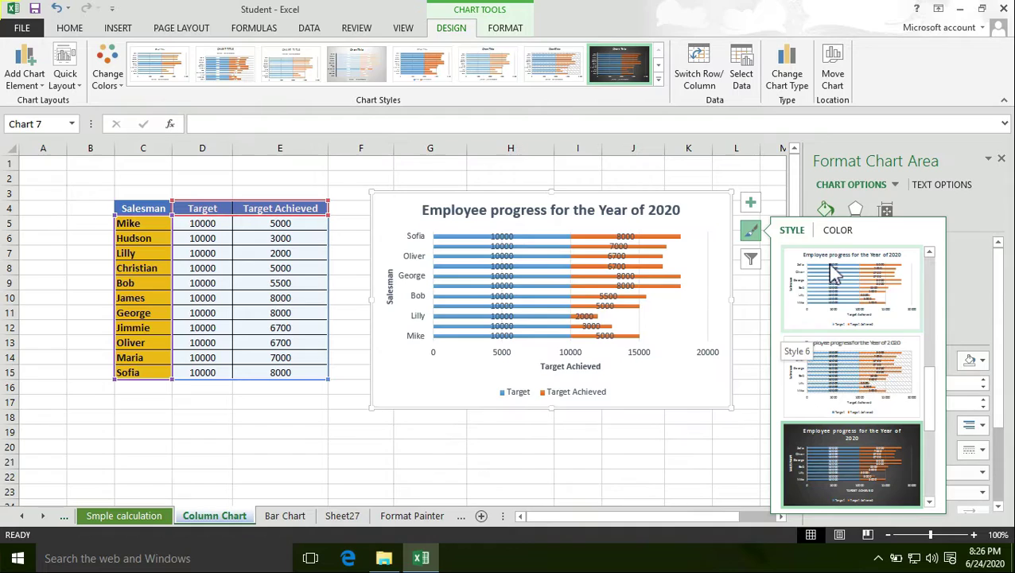
pyautogui.scroll(-3, 879, 389)
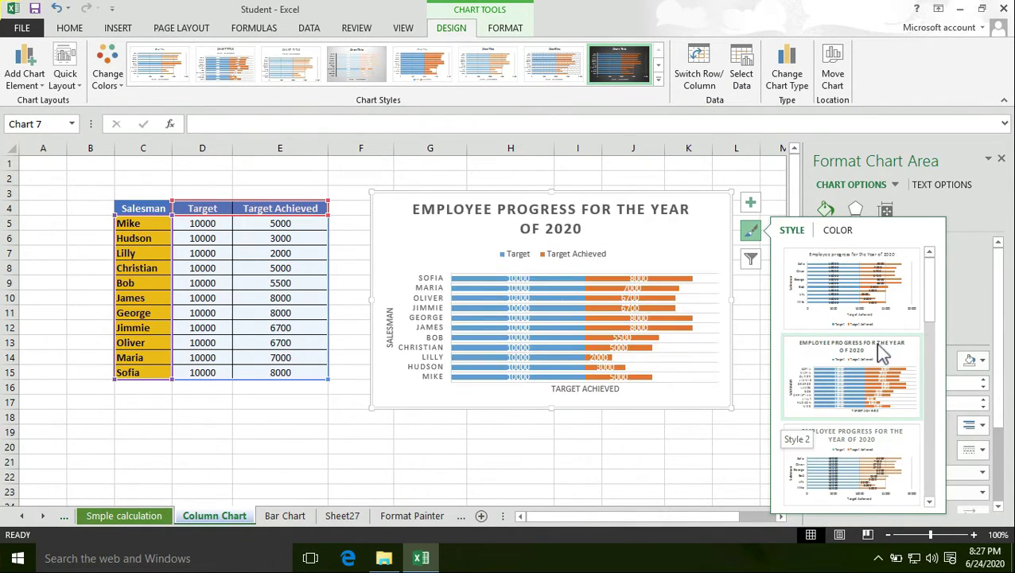
pyautogui.moveTo(931, 289); pyautogui.dragTo(945, 448)
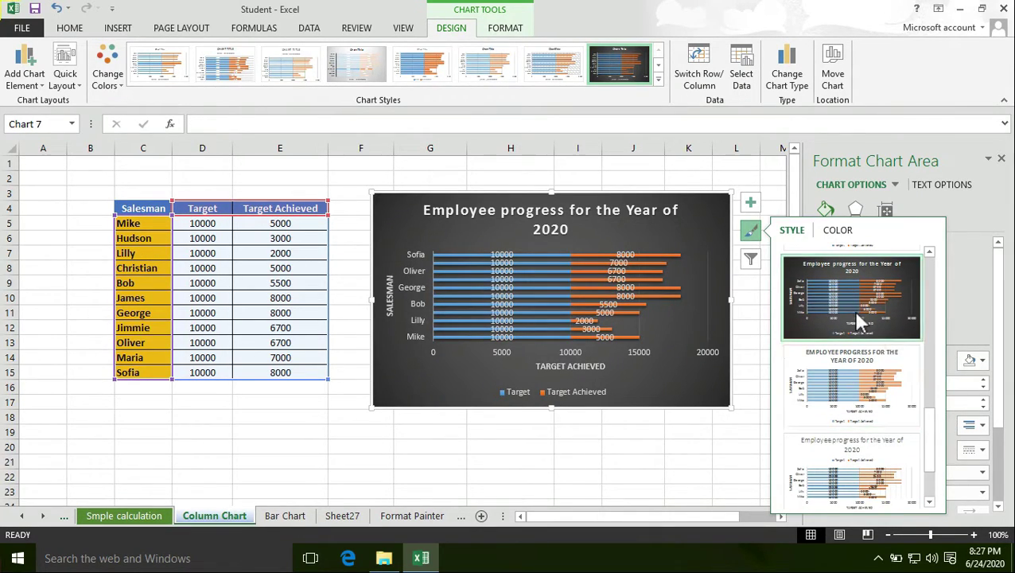
pyautogui.click(828, 298)
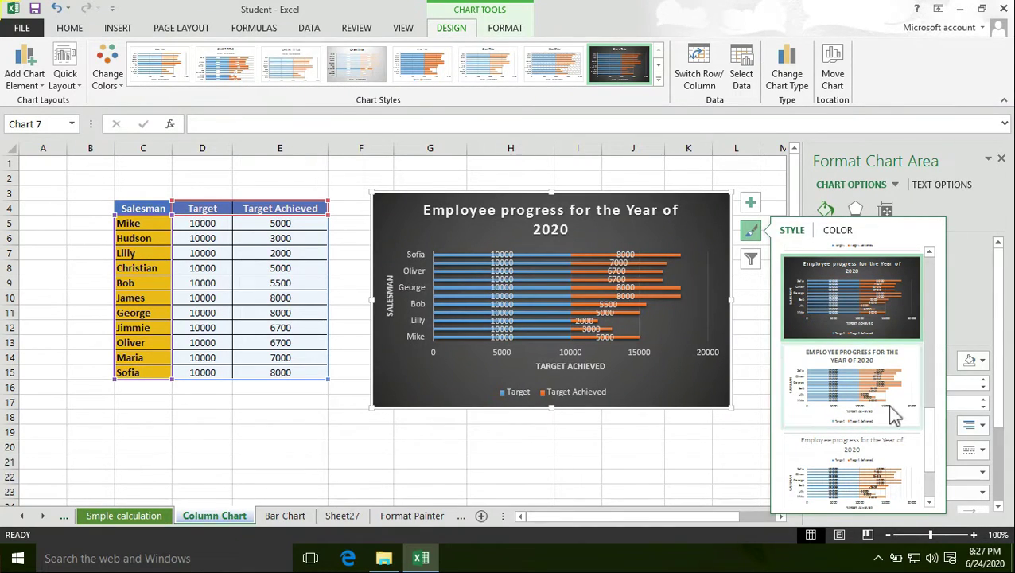
pyautogui.scroll(5, 910, 457)
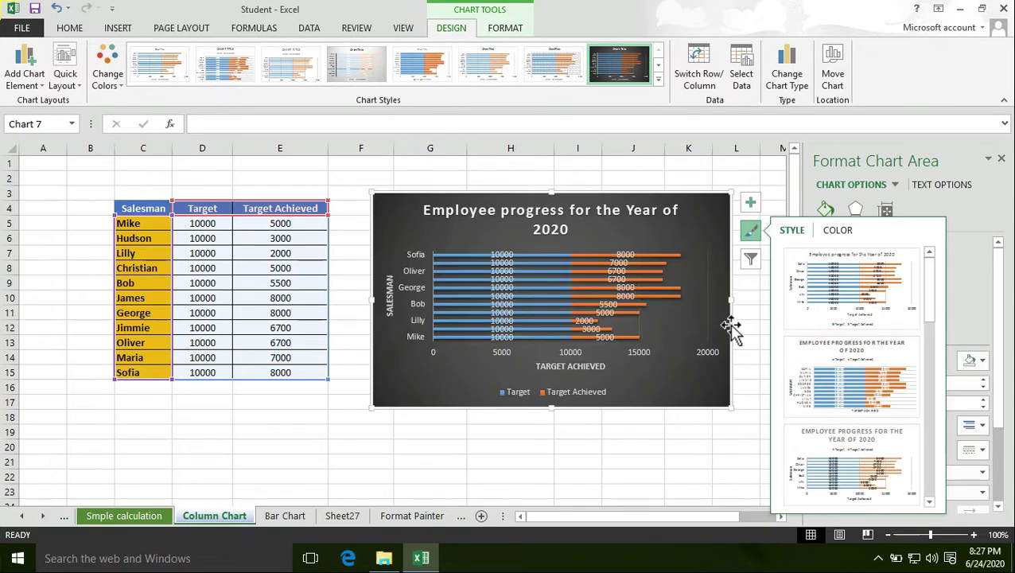
pyautogui.click(743, 363)
pyautogui.click(746, 366)
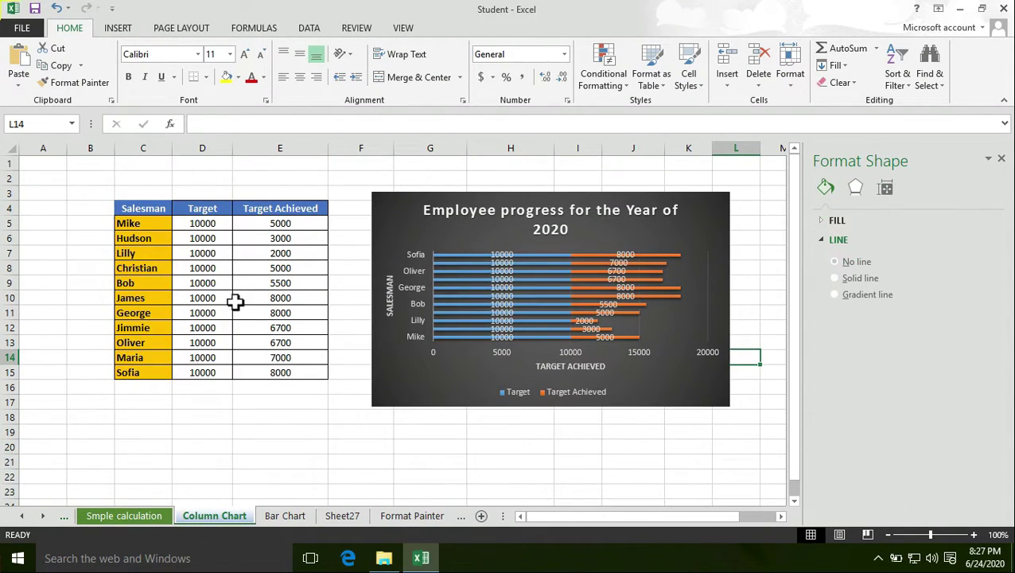
# Step: Try excluding the Target series in the chart filters, include it again and review the salesman categories
pyautogui.click(509, 253)
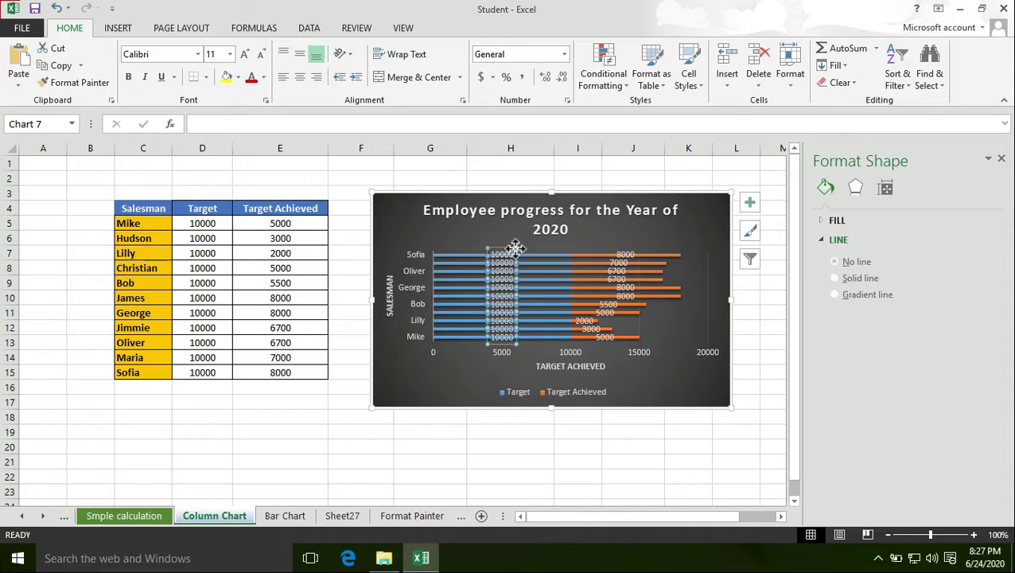
pyautogui.click(750, 259)
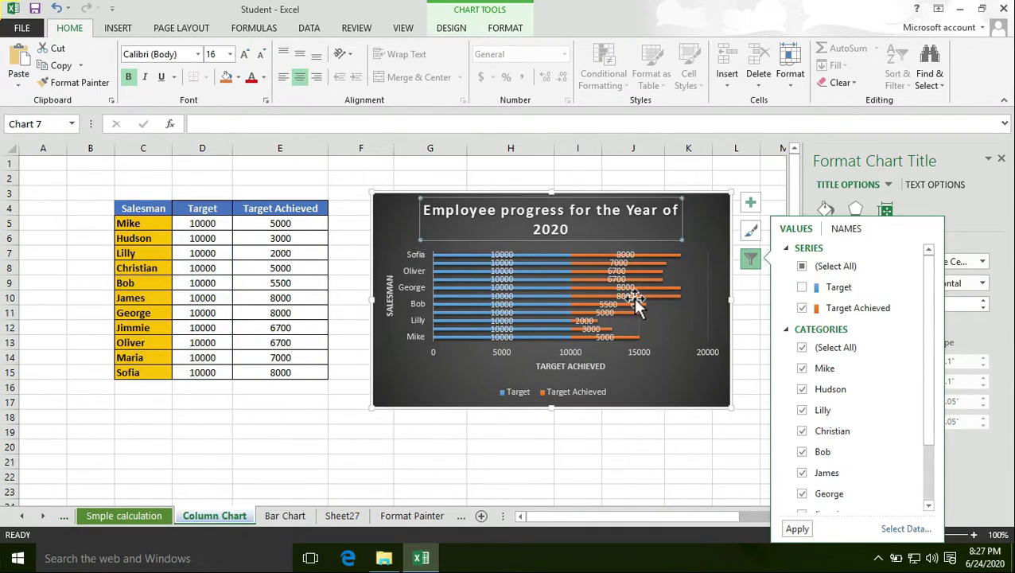
pyautogui.click(803, 287)
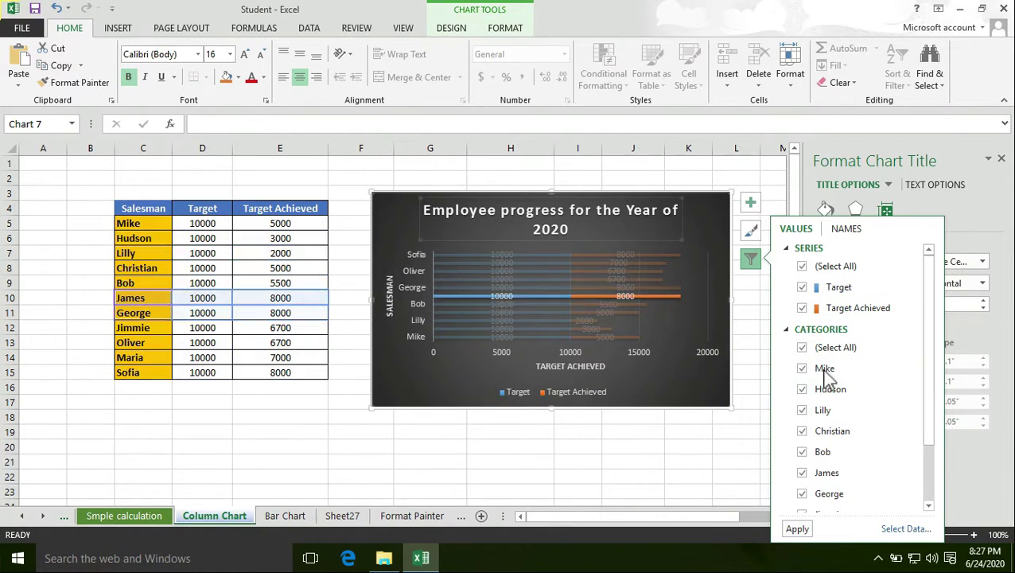
pyautogui.scroll(-2, 879, 387)
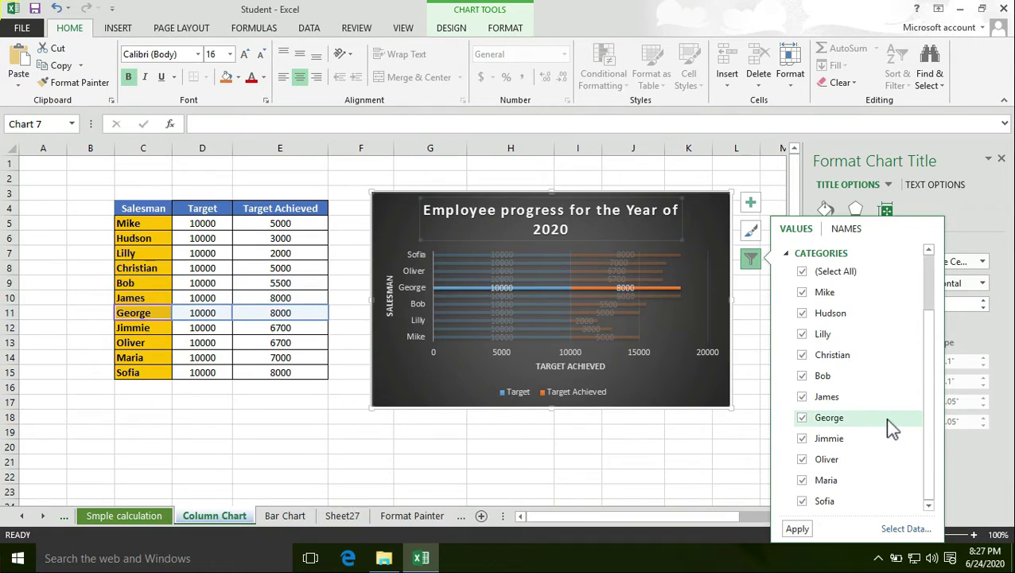
pyautogui.scroll(1, 889, 425)
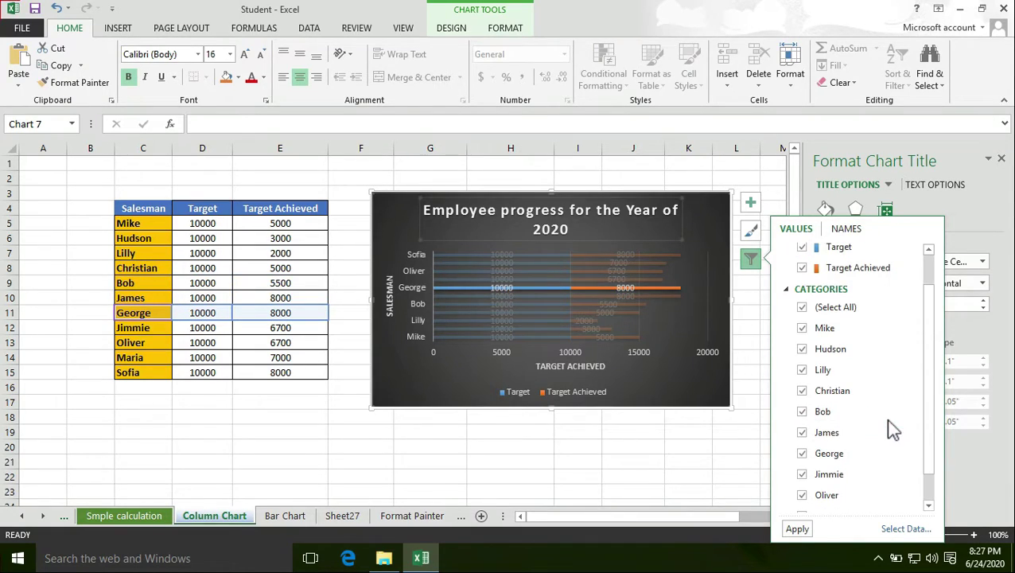
pyautogui.click(412, 262)
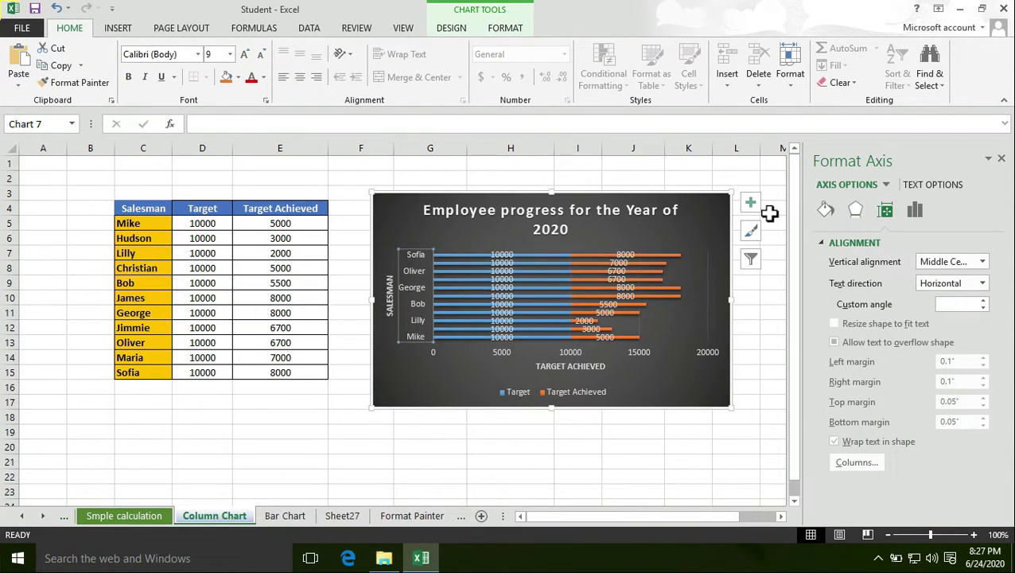
# Step: Try limiting the chart filter categories to the first two salesmen, and reselect all categories
pyautogui.click(750, 259)
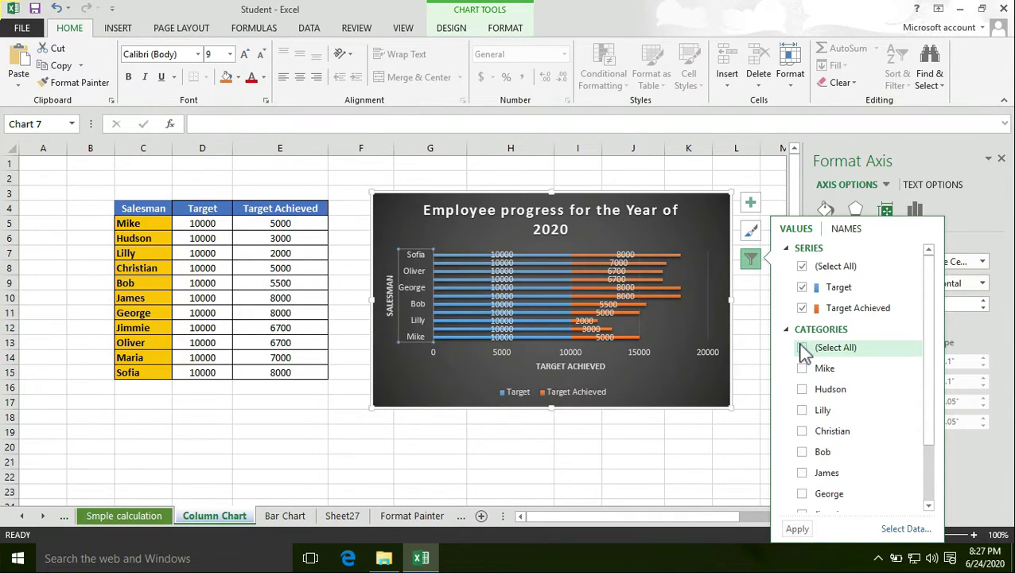
pyautogui.click(801, 389)
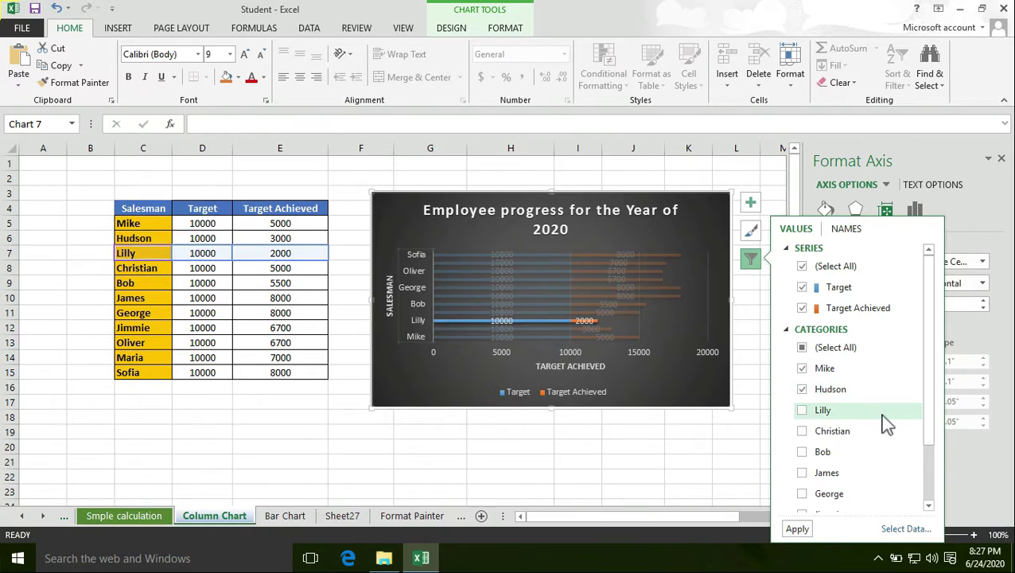
pyautogui.scroll(-1, 899, 421)
pyautogui.scroll(1, 896, 412)
pyautogui.scroll(-2, 873, 447)
pyautogui.scroll(3, 872, 447)
pyautogui.click(801, 348)
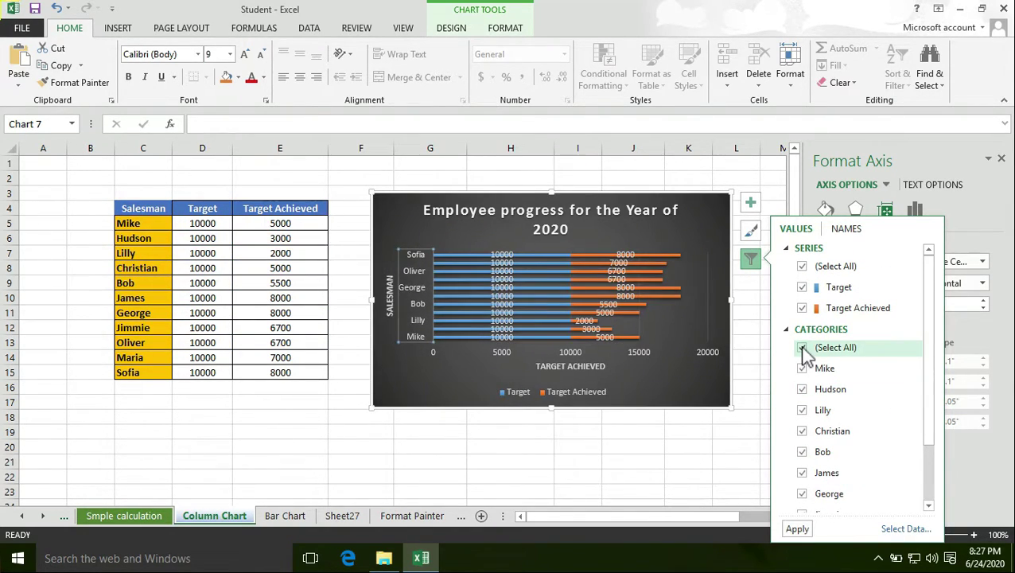
pyautogui.click(802, 347)
pyautogui.scroll(-1, 910, 401)
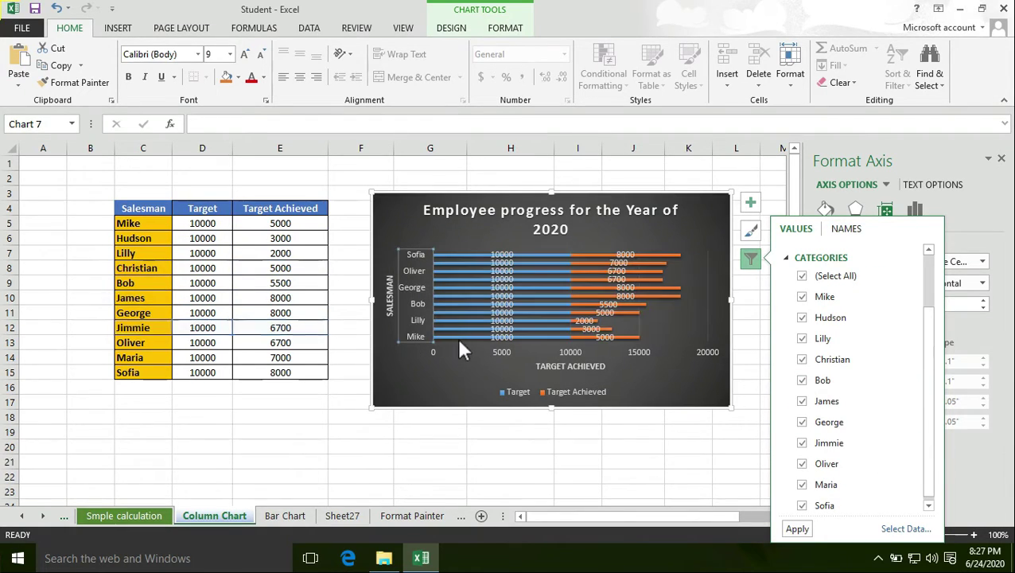
pyautogui.scroll(1, 804, 461)
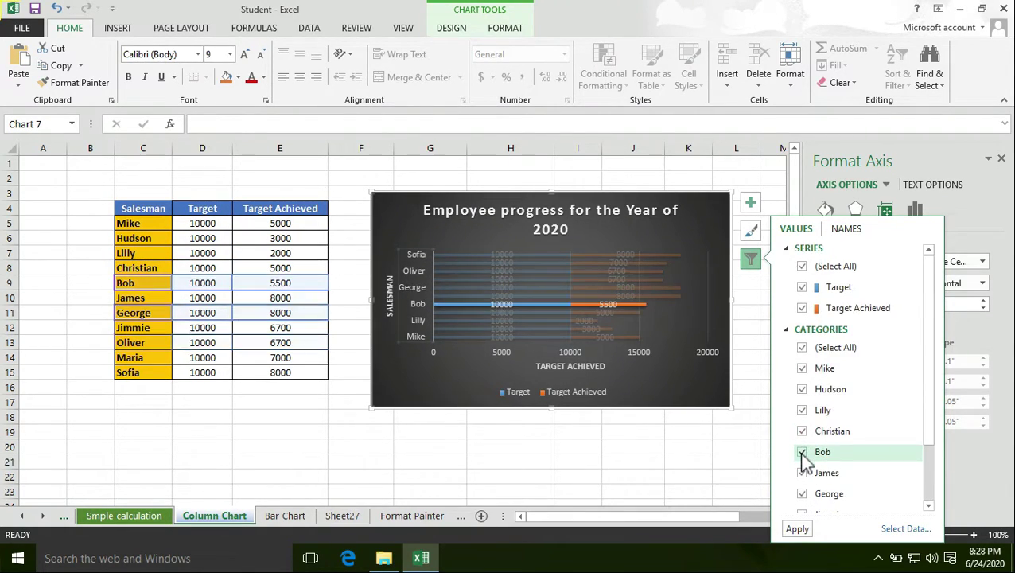
# Step: Check the name options in the chart filters, return to the values and close the filters without applying any change
pyautogui.click(846, 229)
pyautogui.click(791, 229)
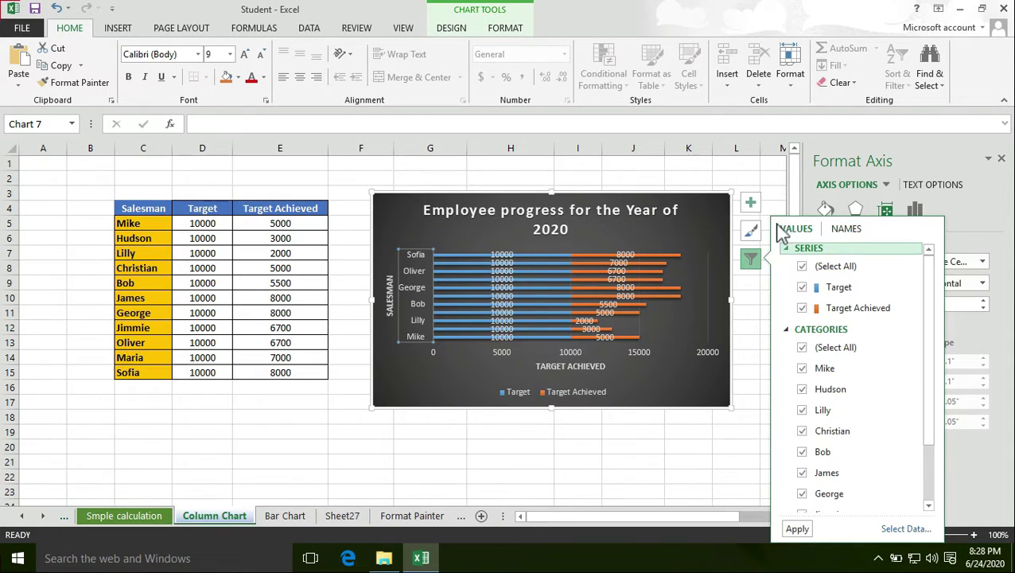
pyautogui.click(751, 259)
pyautogui.click(768, 346)
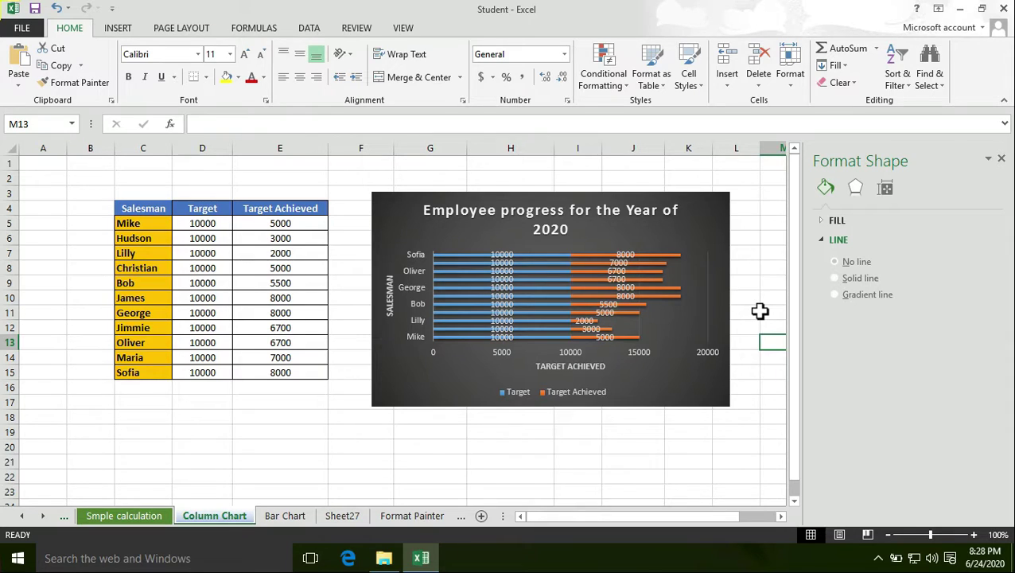
pyautogui.click(707, 290)
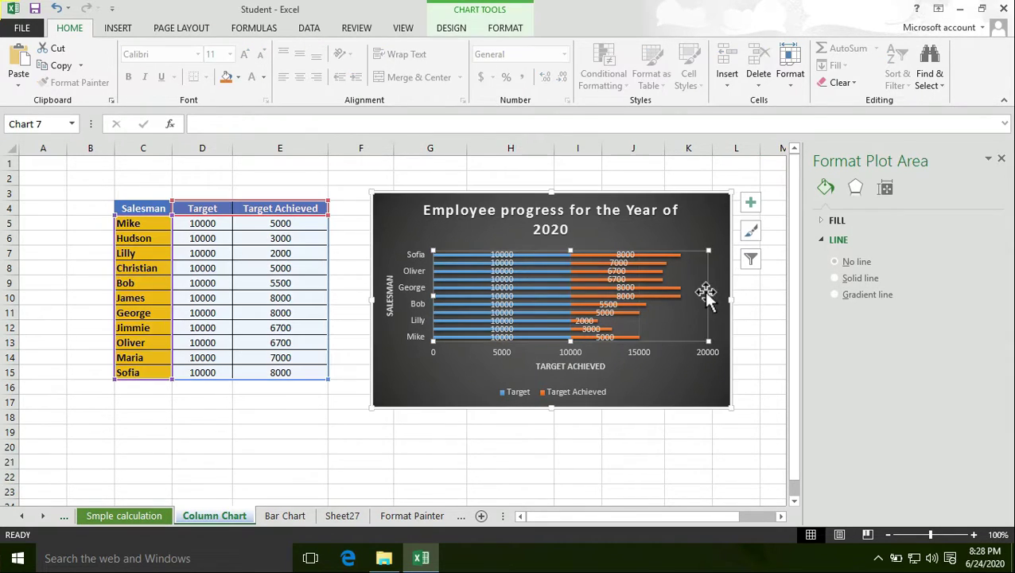
pyautogui.click(754, 318)
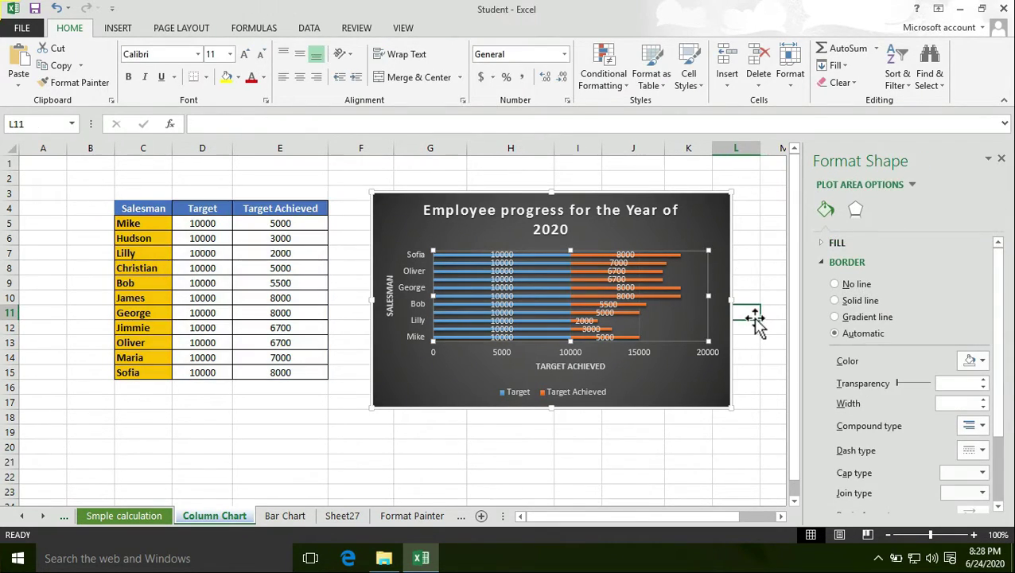
pyautogui.click(522, 222)
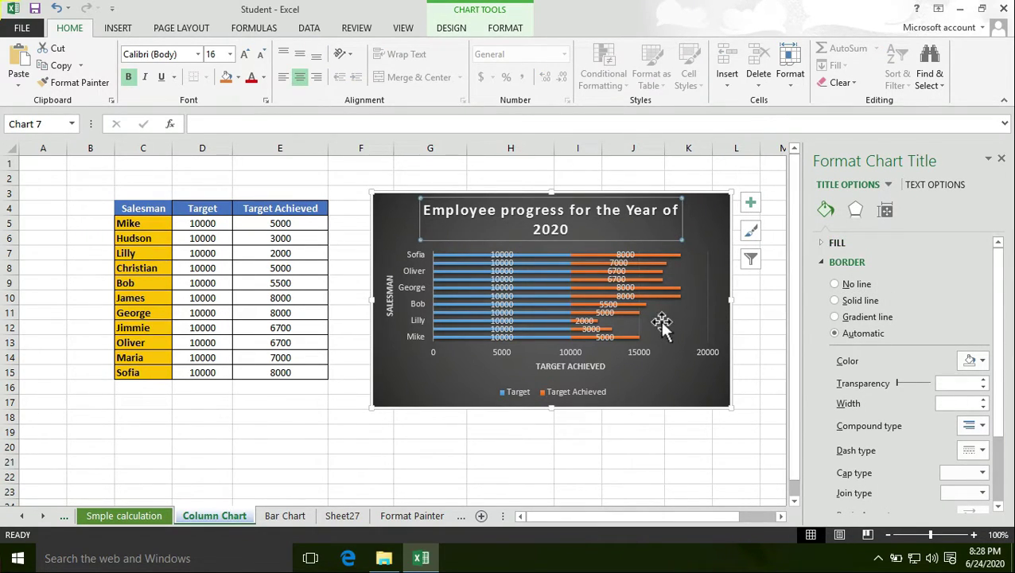
pyautogui.click(636, 283)
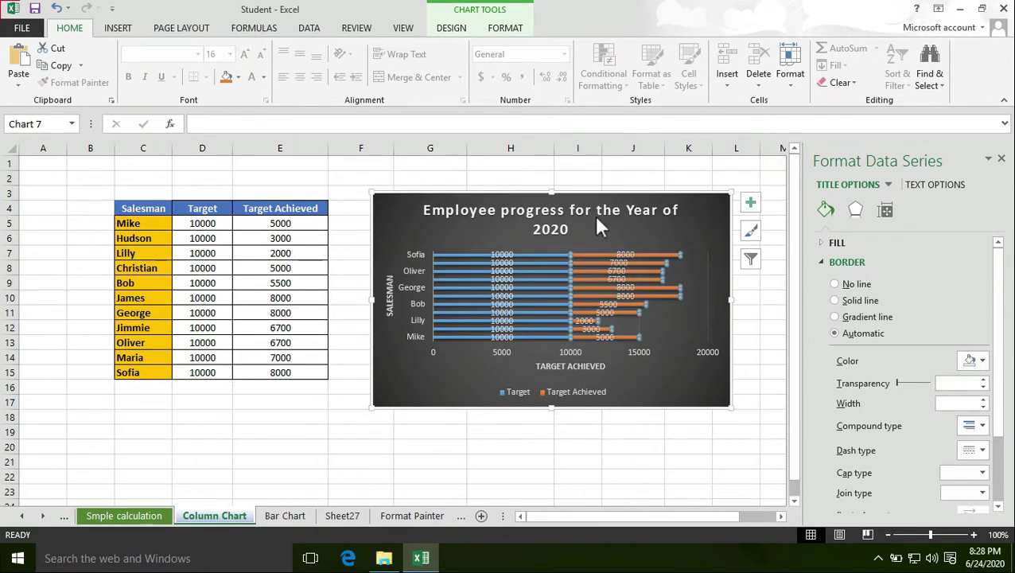
# Step: Expand the full chart style gallery for the bar chart, preview alternative styles and close it without choosing one, leaving the chart deselected
pyautogui.click(706, 304)
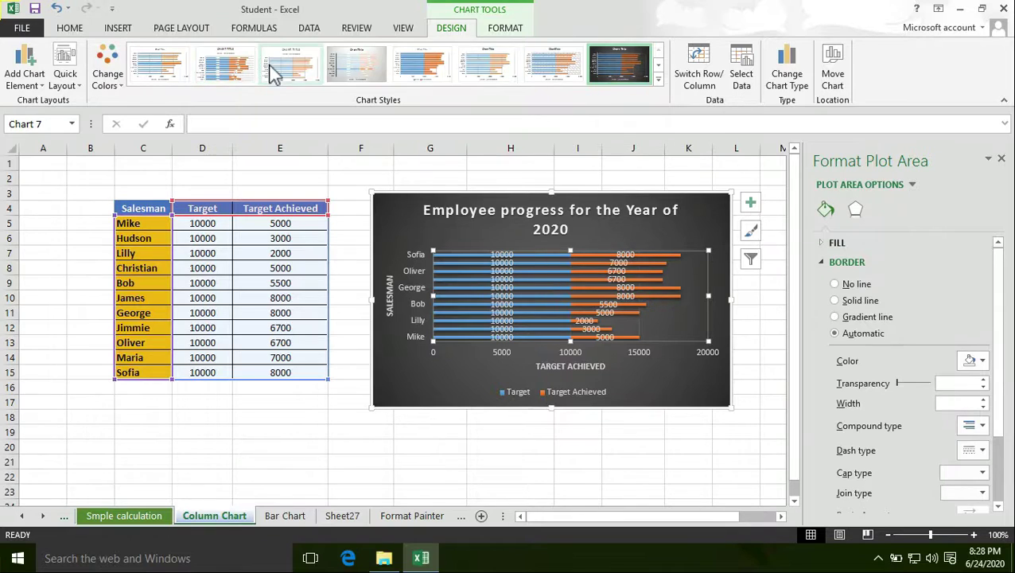
pyautogui.click(658, 86)
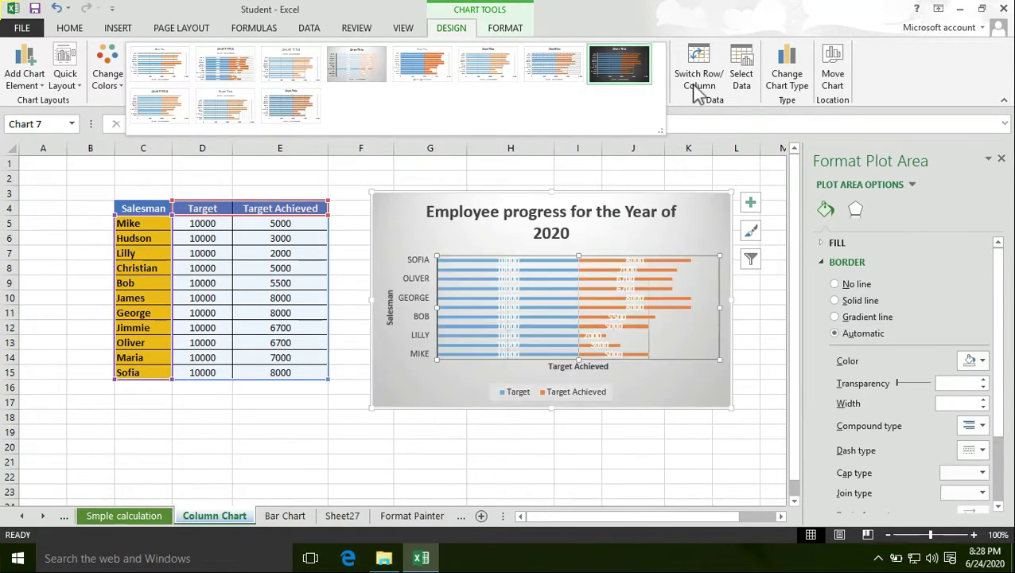
pyautogui.click(595, 176)
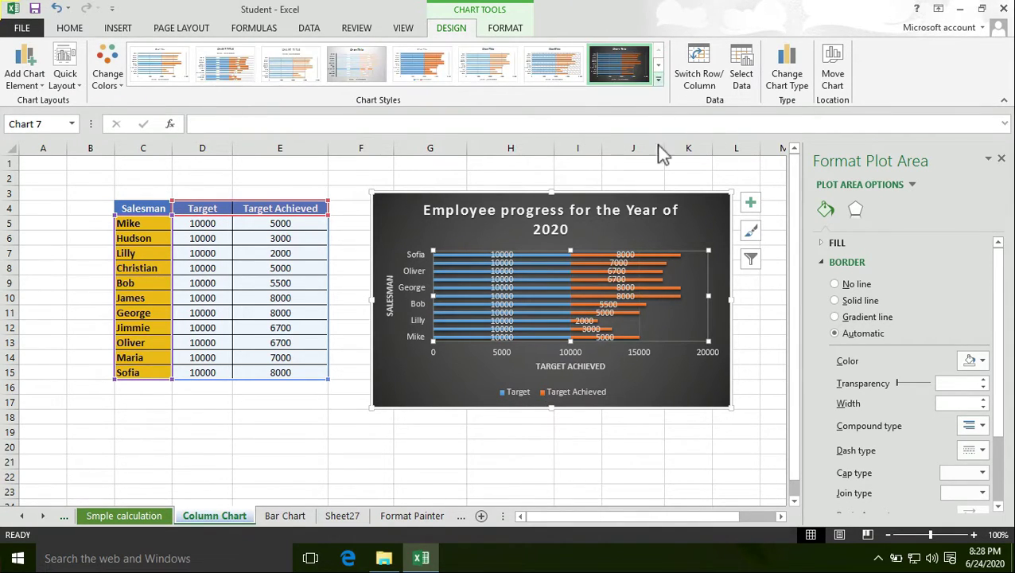
pyautogui.click(752, 353)
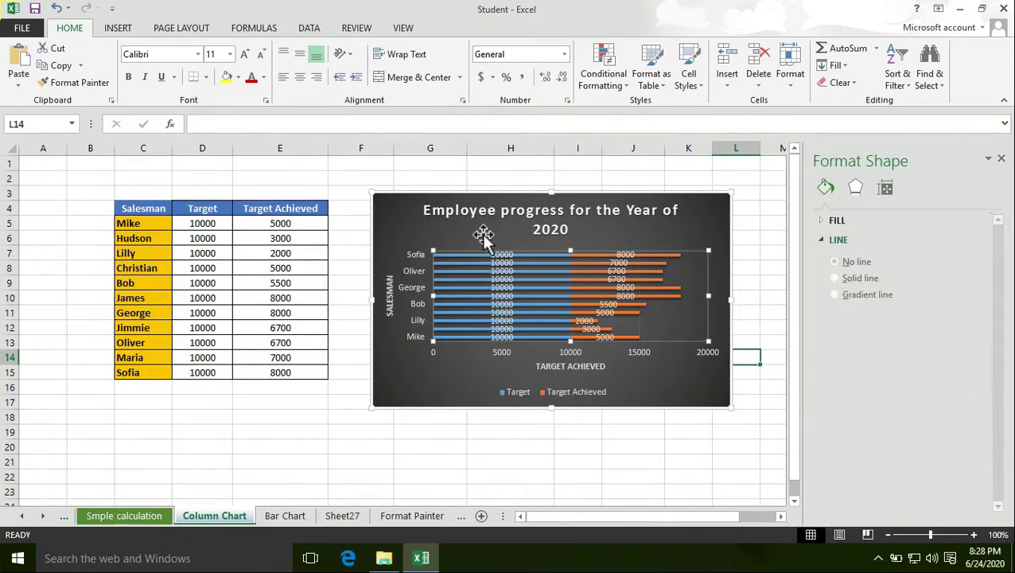
pyautogui.click(538, 237)
pyautogui.click(780, 312)
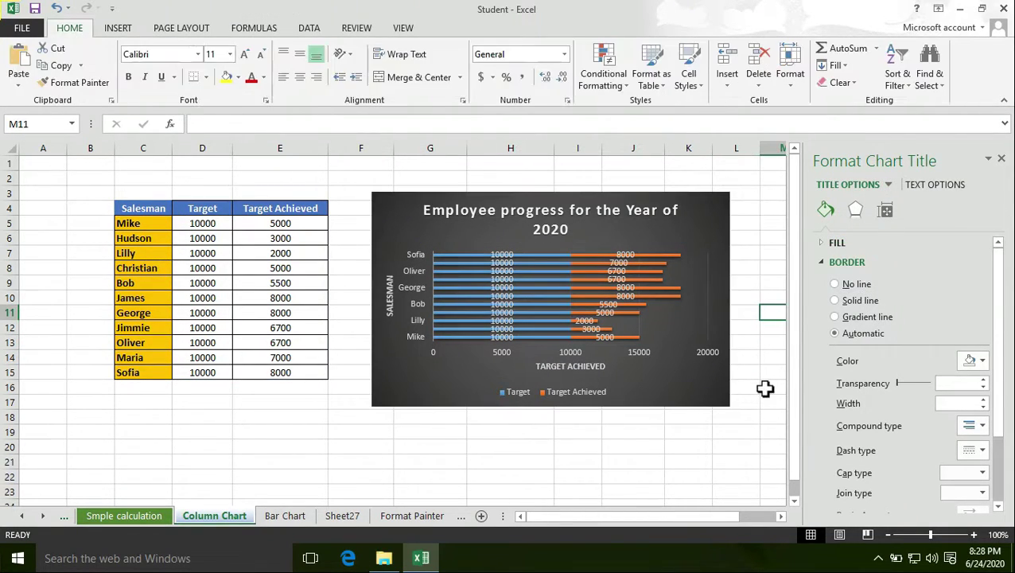